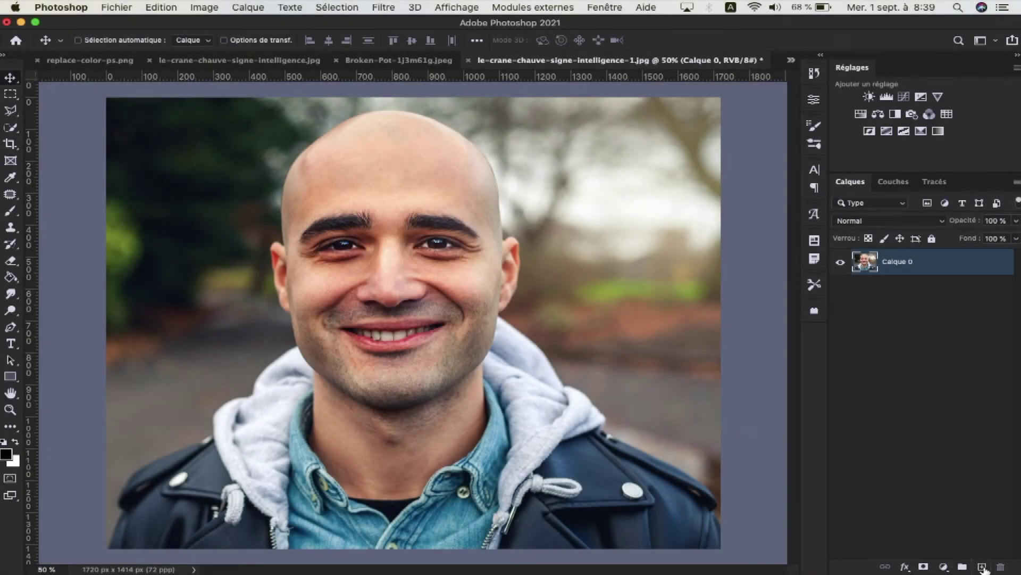
# Add a black-filled Calque 1 beneath Calque 0 and bring up the Broken-Pot document
pyautogui.click(983, 566)
pyautogui.moveTo(930, 274); pyautogui.dragTo(929, 324)
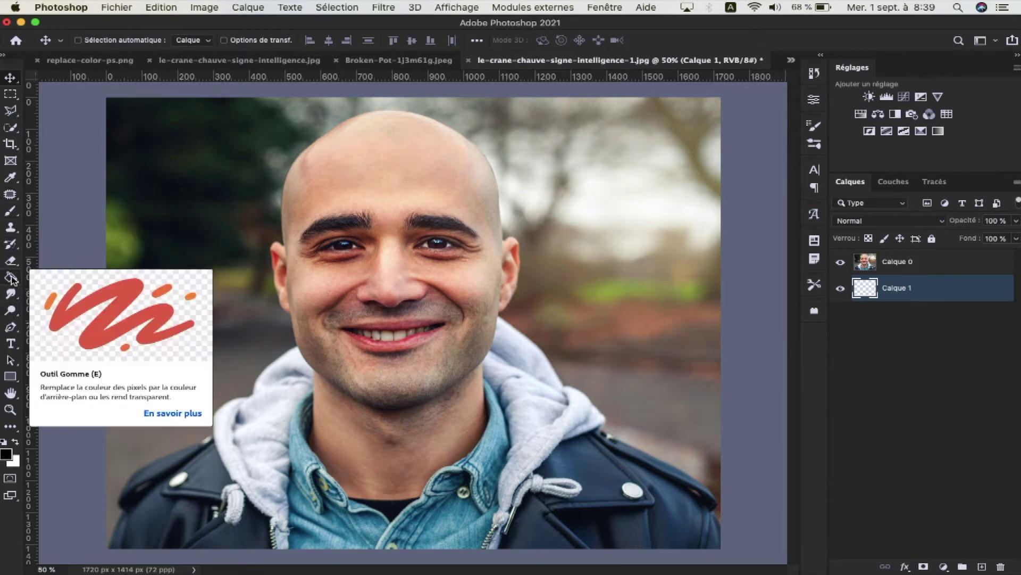
pyautogui.click(10, 277)
pyautogui.click(588, 263)
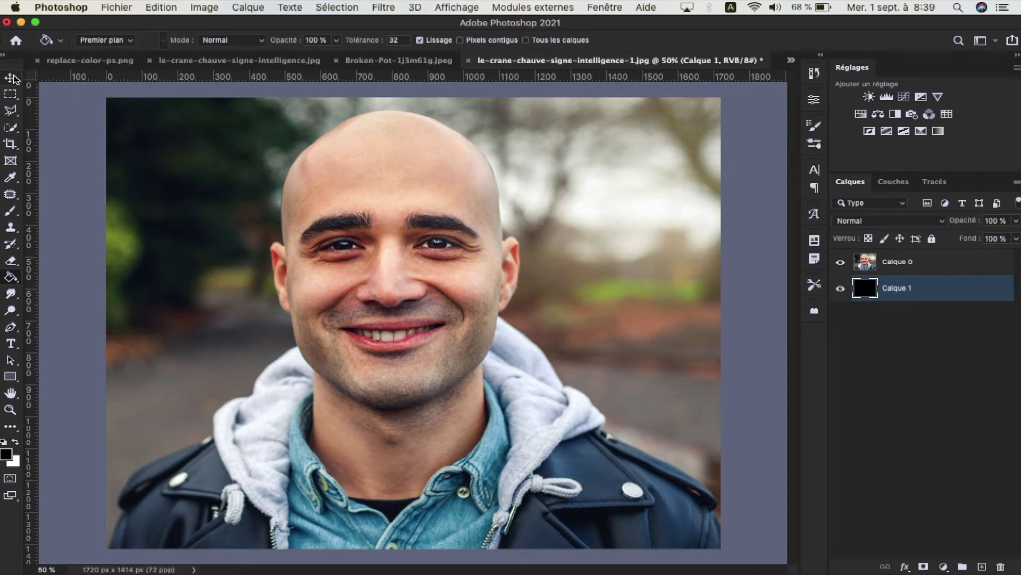
pyautogui.click(12, 78)
pyautogui.click(378, 61)
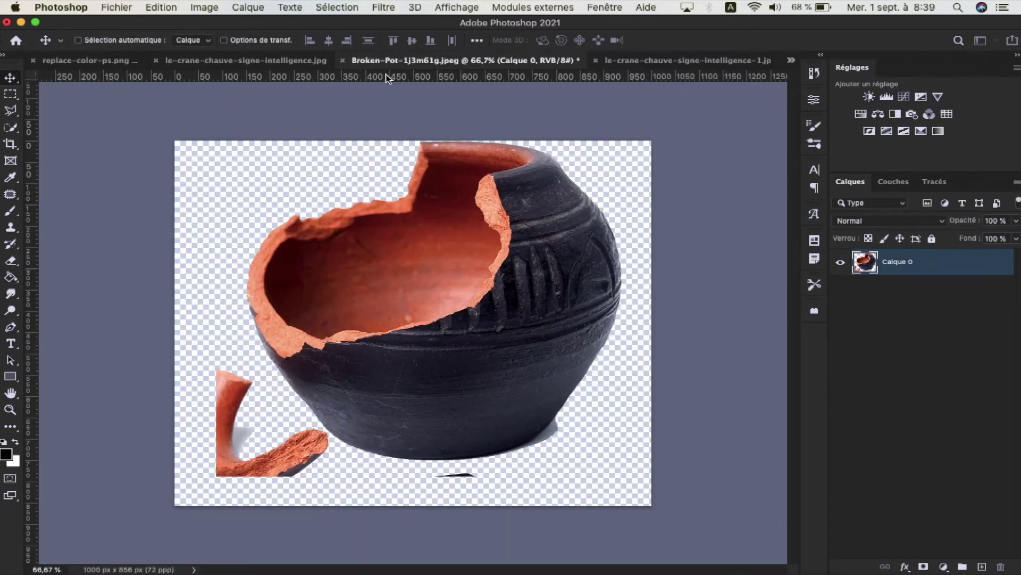
# Back in the bald-man photo, select the man on Calque 0 with Sélection > Sujet
pyautogui.click(644, 61)
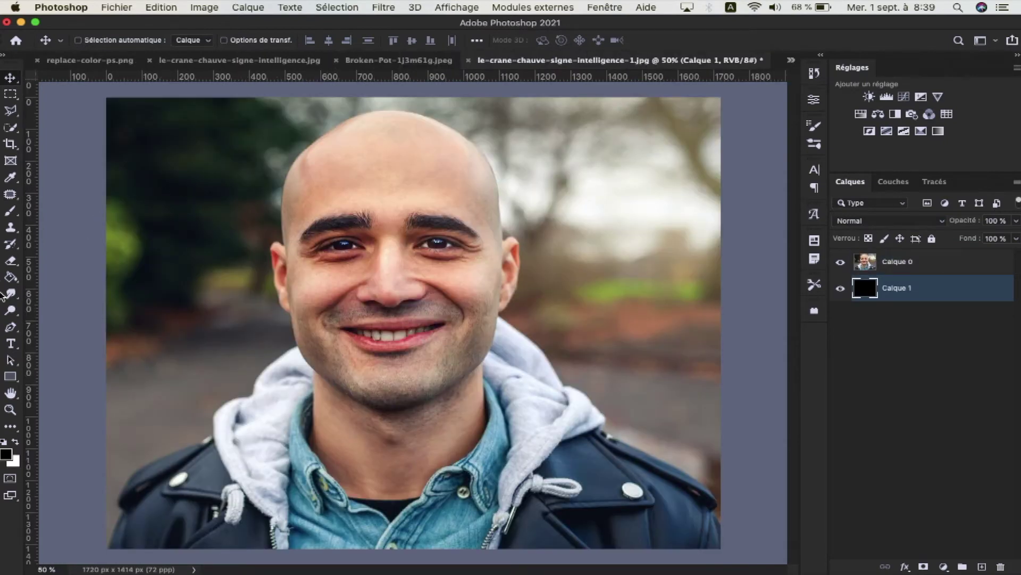
pyautogui.click(333, 7)
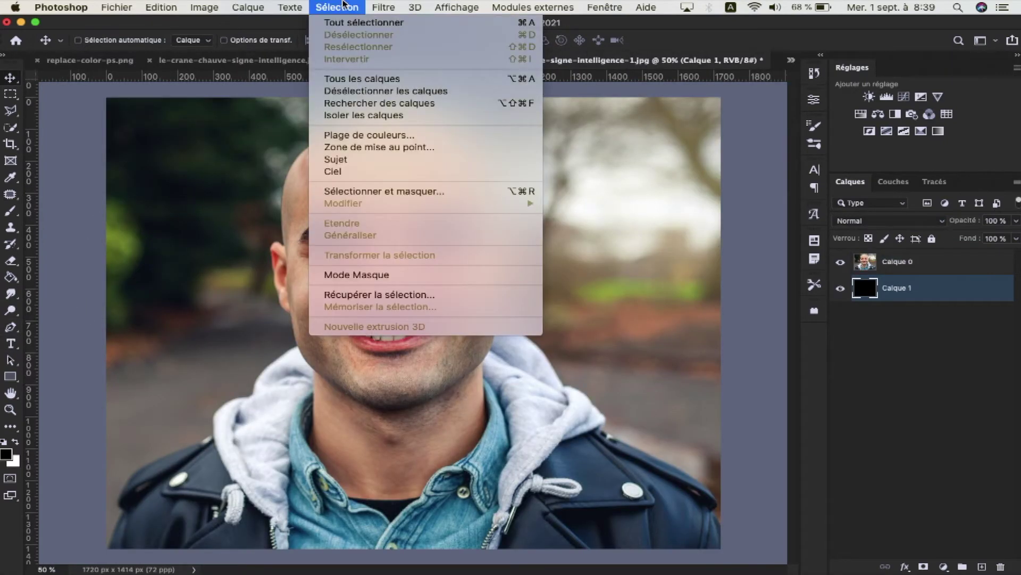
pyautogui.click(344, 163)
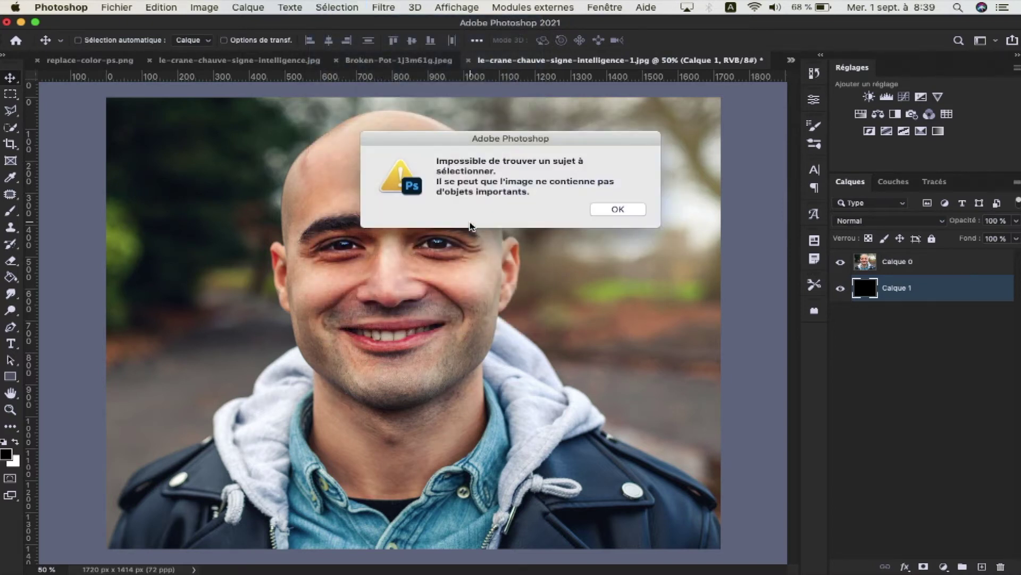
pyautogui.click(628, 211)
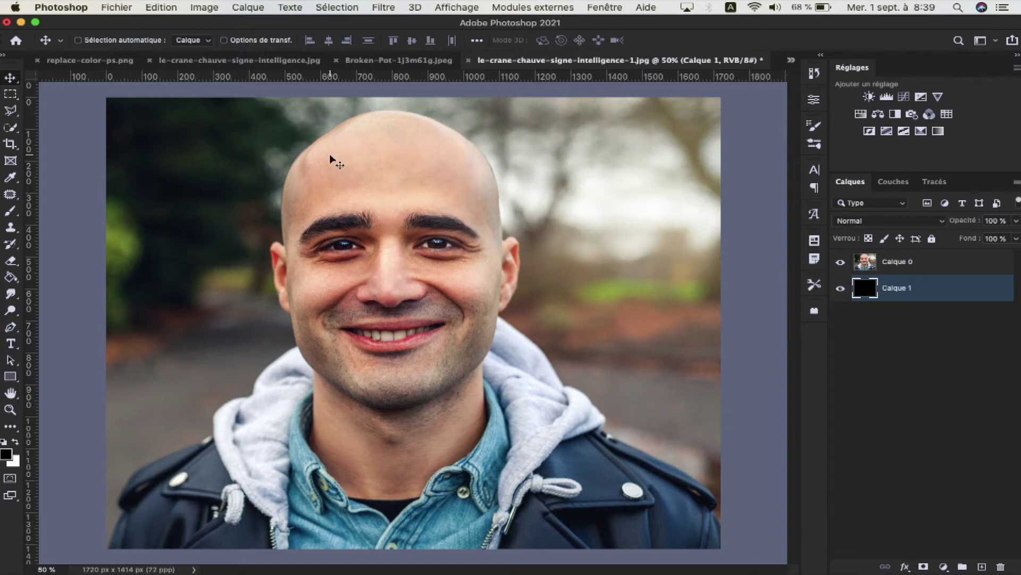
pyautogui.click(879, 262)
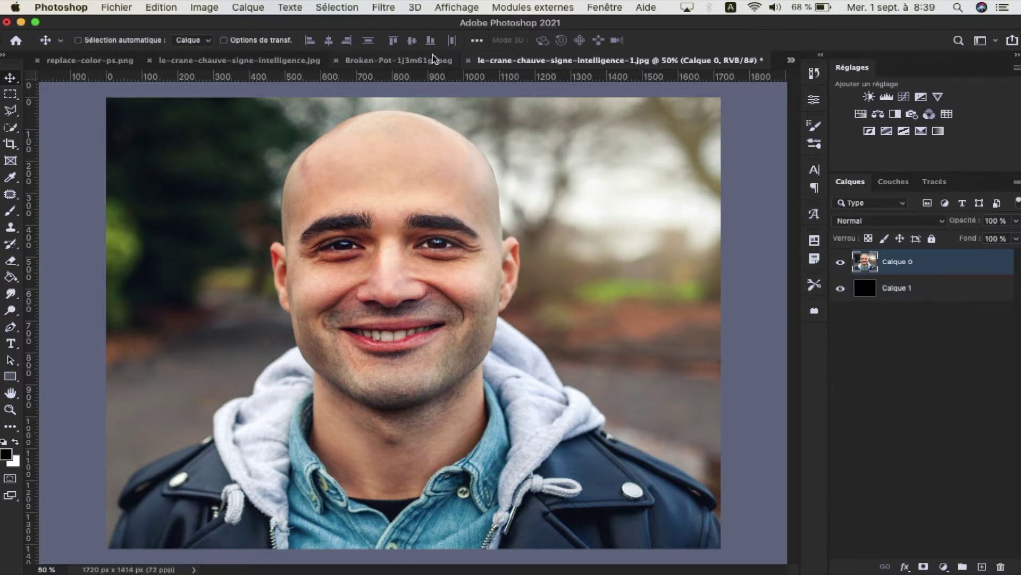
pyautogui.click(349, 6)
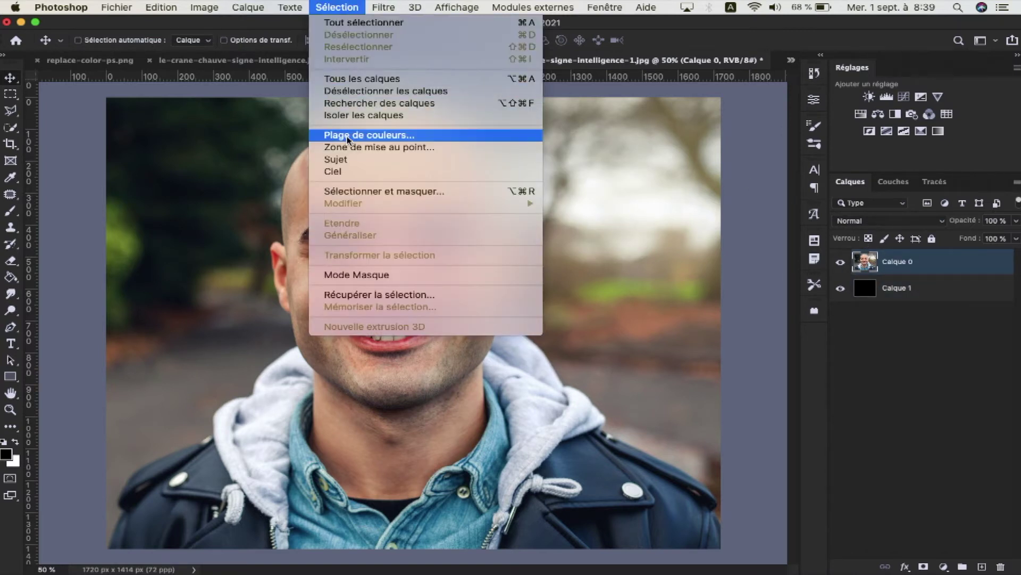
pyautogui.click(356, 160)
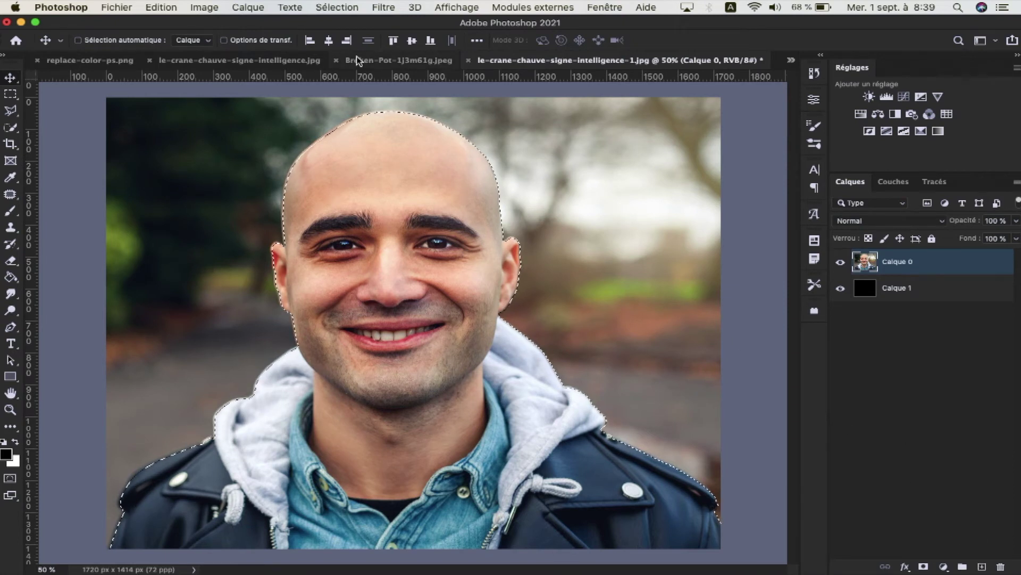
# Mask Calque 0 to the selected man and drag the broken pot layer over his head
pyautogui.click(924, 566)
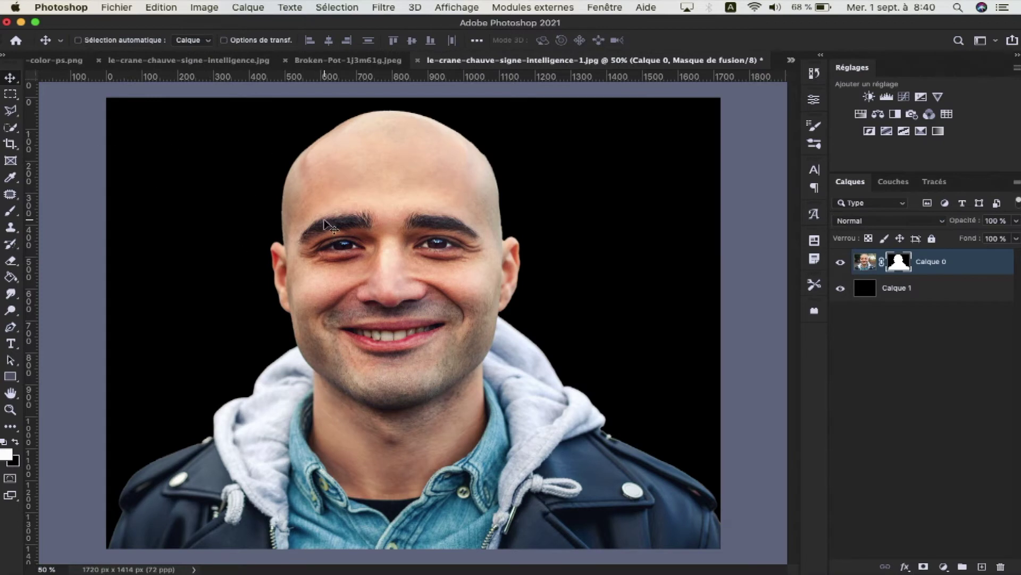
pyautogui.click(343, 62)
pyautogui.moveTo(422, 239); pyautogui.dragTo(630, 63)
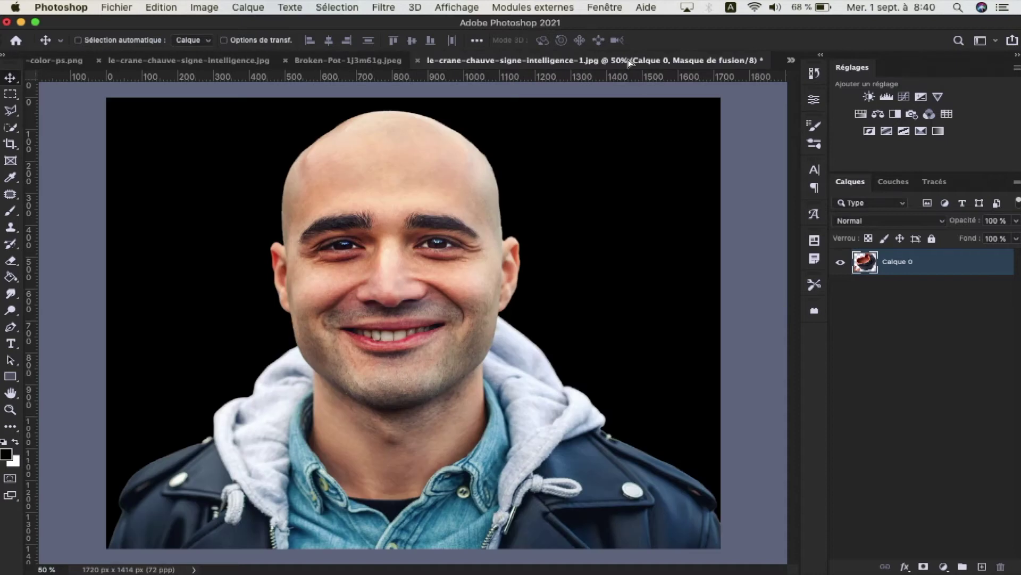
pyautogui.moveTo(407, 215); pyautogui.dragTo(407, 234)
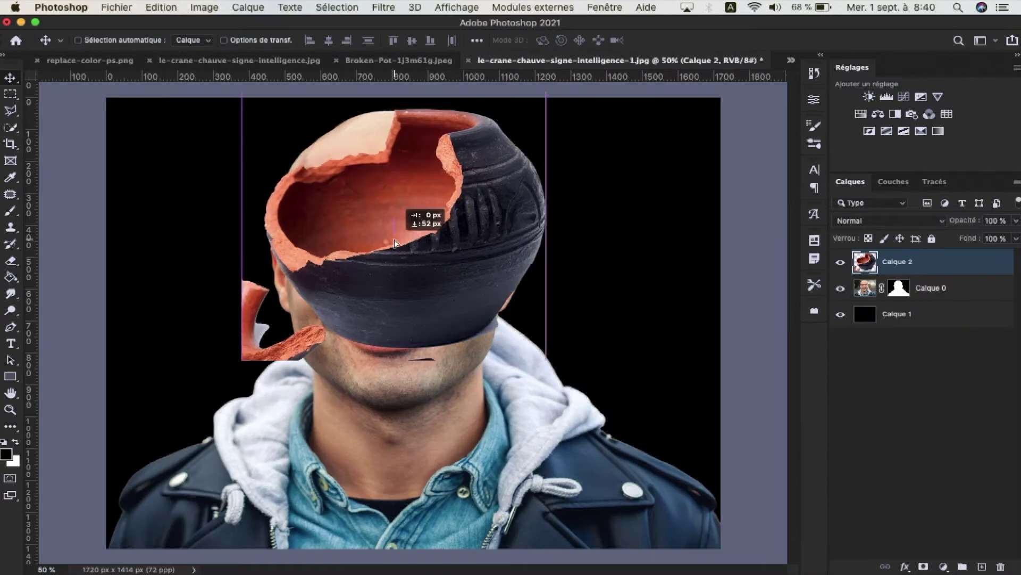
# Erase the loose pot shards beside the face and the pot's lower right edge over the cheek
pyautogui.click(11, 264)
pyautogui.moveTo(215, 329)
pyautogui.mouseDown()
pyautogui.moveTo(250, 319)
pyautogui.moveTo(258, 335)
pyautogui.moveTo(226, 271)
pyautogui.moveTo(261, 300)
pyautogui.mouseUp()
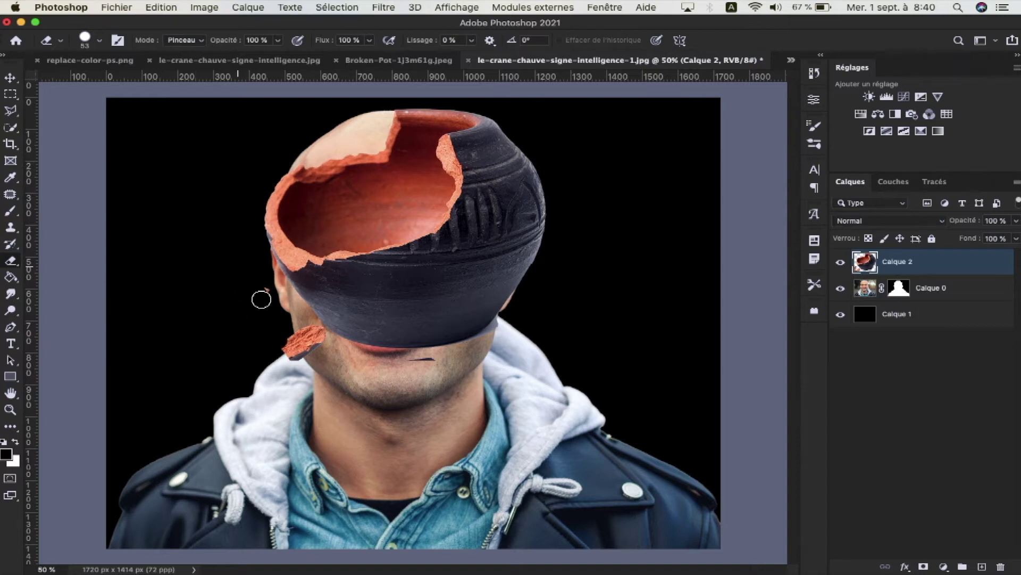
pyautogui.moveTo(286, 345)
pyautogui.mouseDown()
pyautogui.moveTo(306, 351)
pyautogui.moveTo(298, 328)
pyautogui.moveTo(319, 346)
pyautogui.moveTo(385, 345)
pyautogui.mouseUp()
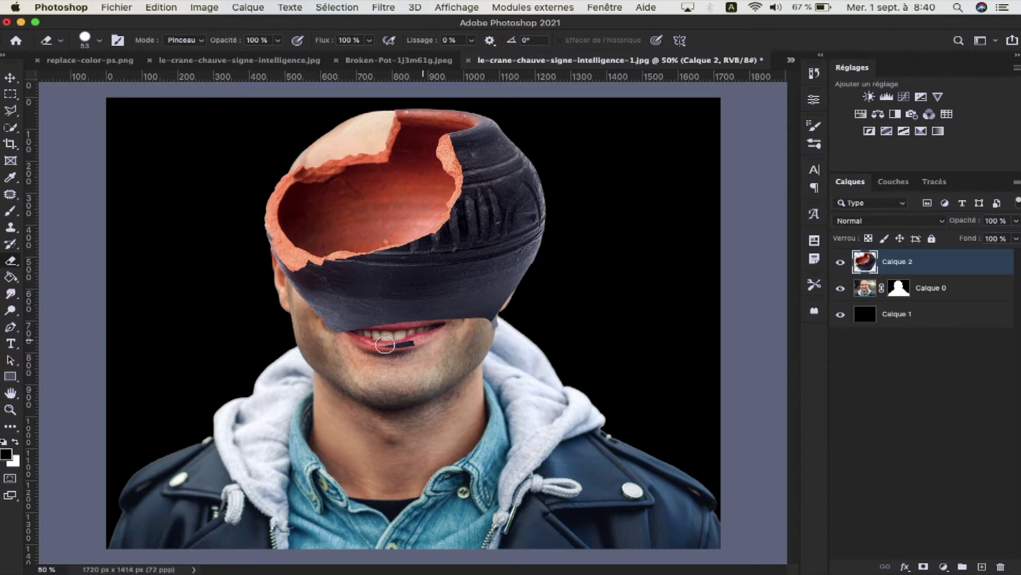
pyautogui.moveTo(449, 329)
pyautogui.mouseDown()
pyautogui.moveTo(533, 282)
pyautogui.moveTo(540, 213)
pyautogui.moveTo(529, 241)
pyautogui.mouseUp()
# Free-transform the pot down to about 39% and move it onto the top of the head
pyautogui.hotkey('ctrl', 't')
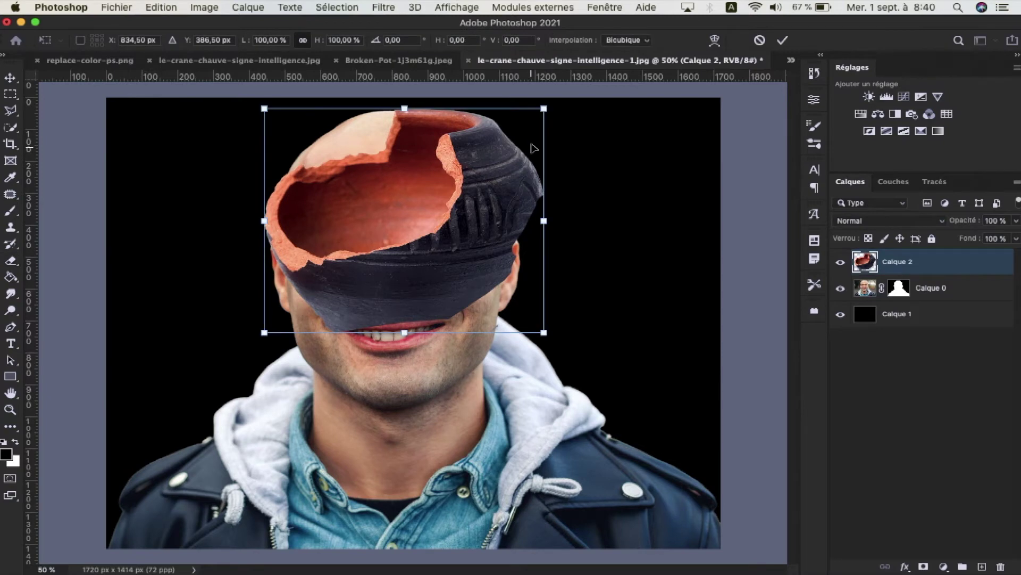
pyautogui.moveTo(547, 110); pyautogui.dragTo(426, 203)
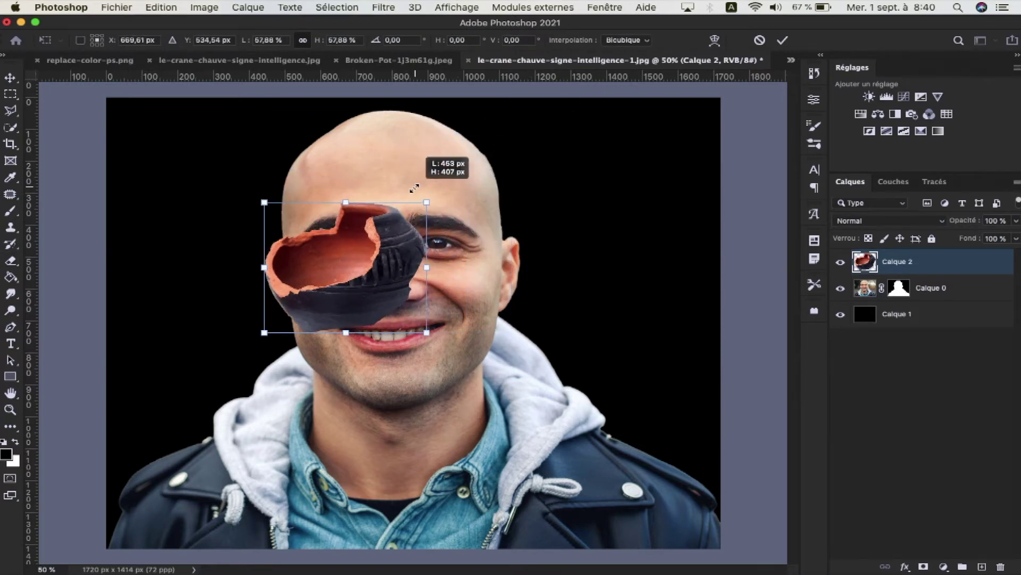
pyautogui.moveTo(344, 282); pyautogui.dragTo(378, 176)
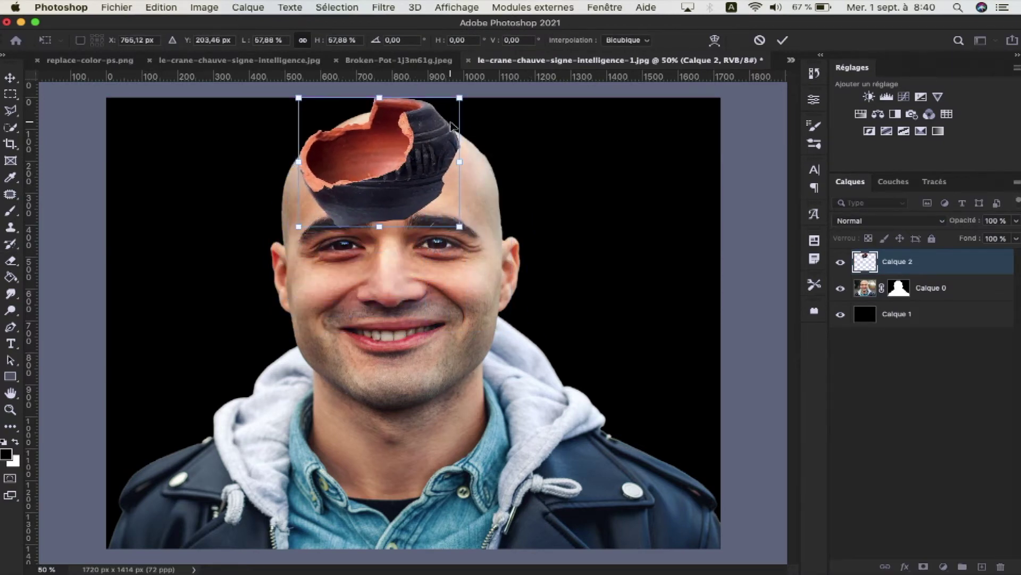
pyautogui.moveTo(461, 98)
pyautogui.mouseDown()
pyautogui.moveTo(369, 159)
pyautogui.moveTo(383, 139)
pyautogui.mouseUp()
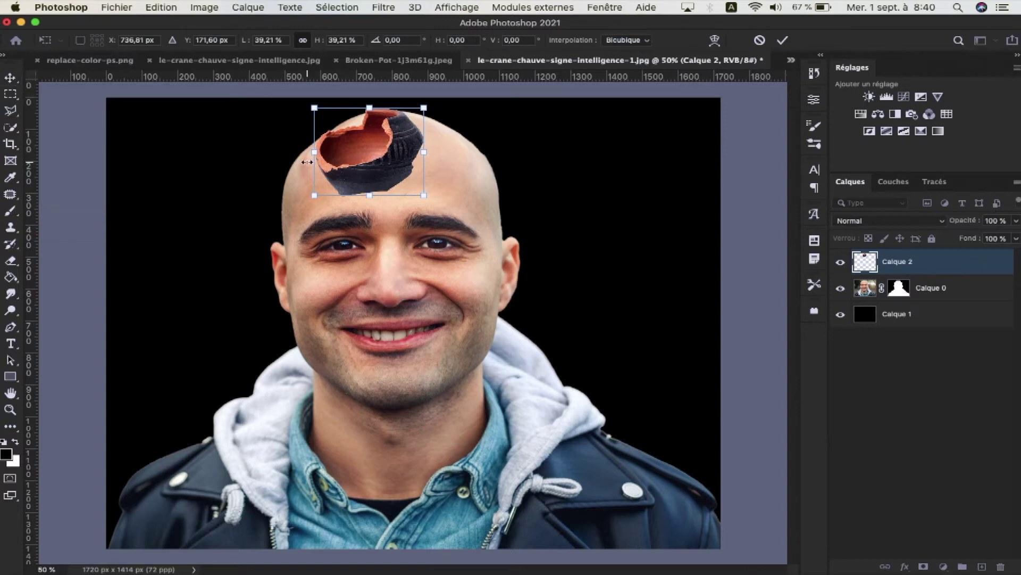
# Set the pot layer to 70% opacity, commit the transform, and nudge it slightly up-left
pyautogui.click(1016, 220)
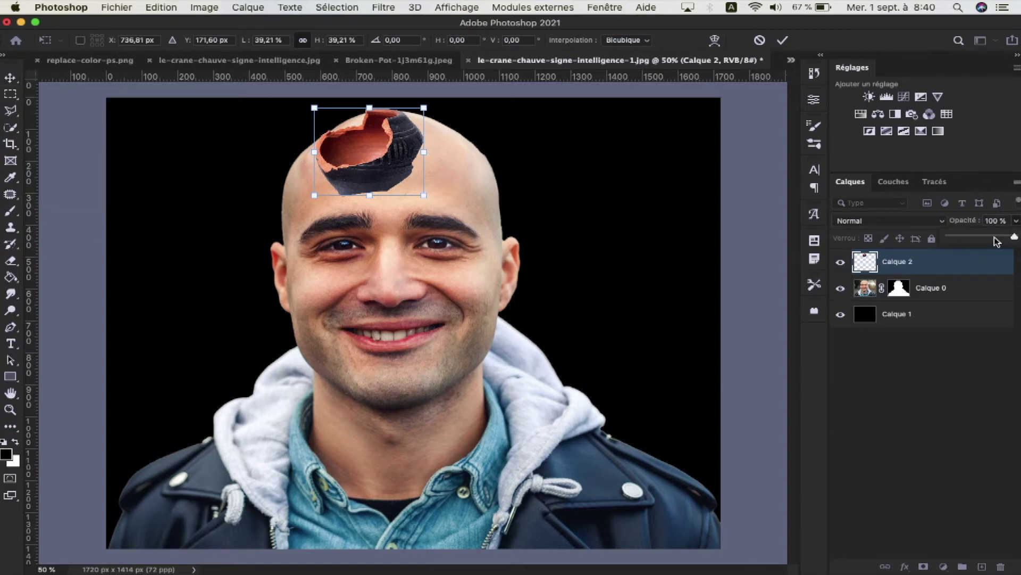
pyautogui.moveTo(1000, 237); pyautogui.dragTo(994, 237)
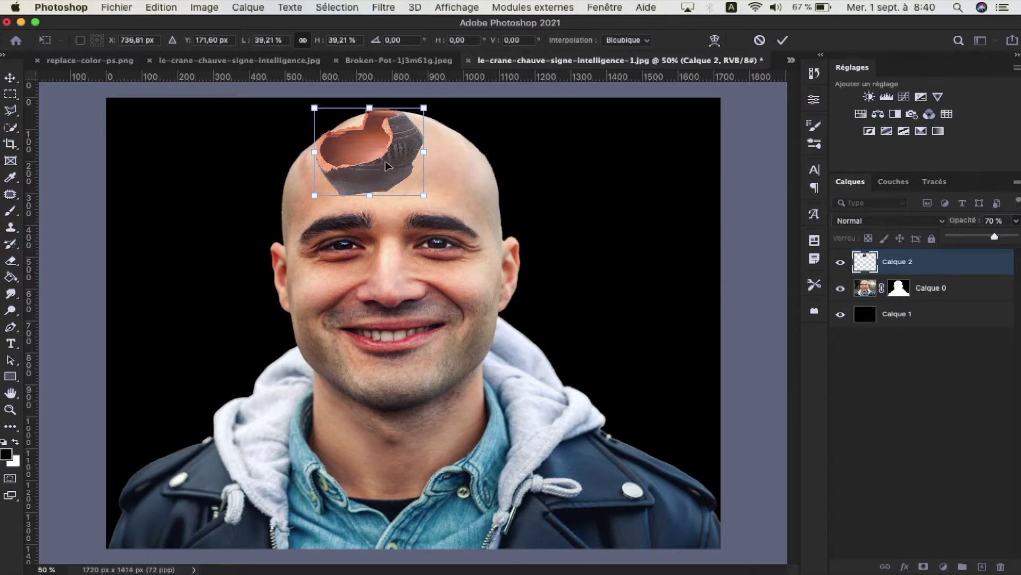
pyautogui.click(10, 75)
pyautogui.moveTo(379, 149); pyautogui.dragTo(375, 144)
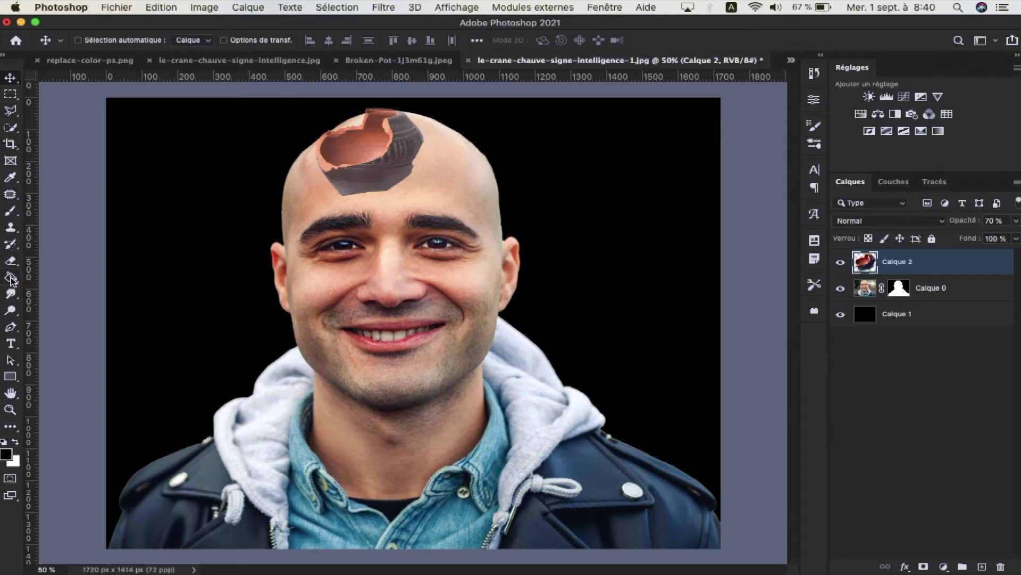
# Erase the pot's right part and the area over the top of the head, zoomed in closely
pyautogui.click(12, 263)
pyautogui.moveTo(372, 152); pyautogui.dragTo(372, 207)
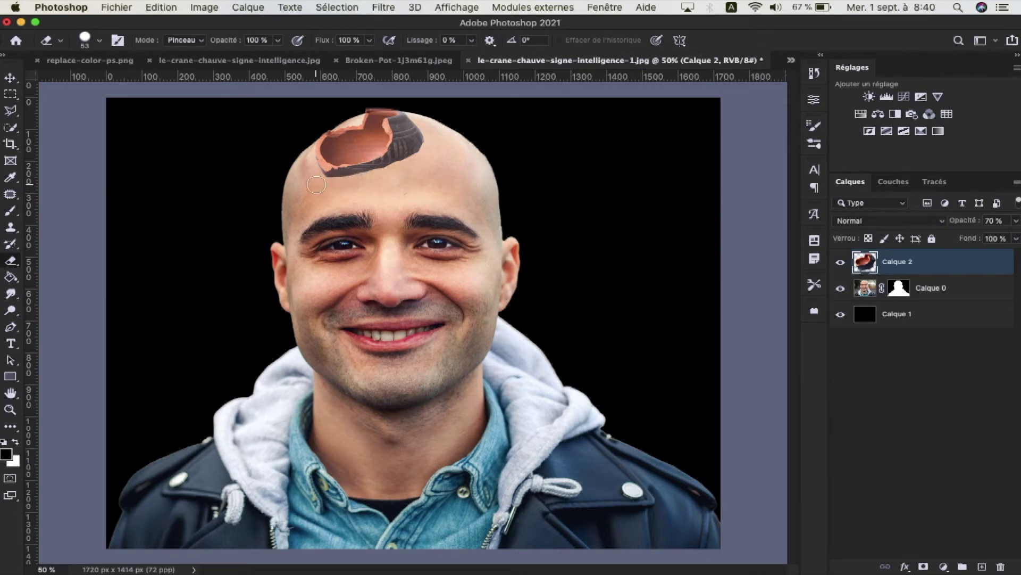
pyautogui.hotkey('ctrl', '+')
pyautogui.hotkey('ctrl', '+')
pyautogui.hotkey('ctrl', '+')
pyautogui.hotkey('ctrl', '+')
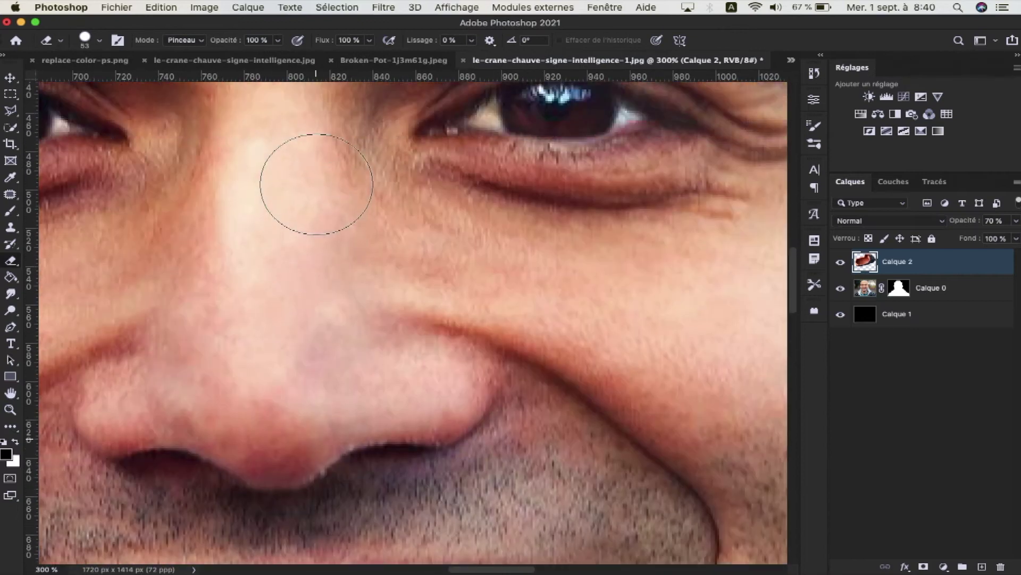
pyautogui.scroll(8, 317, 184)
pyautogui.scroll(4, 307, 182)
pyautogui.moveTo(467, 177)
pyautogui.mouseDown()
pyautogui.moveTo(452, 241)
pyautogui.moveTo(468, 207)
pyautogui.moveTo(456, 309)
pyautogui.moveTo(410, 343)
pyautogui.moveTo(481, 234)
pyautogui.moveTo(468, 239)
pyautogui.moveTo(470, 206)
pyautogui.moveTo(447, 228)
pyautogui.moveTo(434, 271)
pyautogui.moveTo(297, 342)
pyautogui.moveTo(186, 356)
pyautogui.mouseUp()
pyautogui.scroll(6, 468, 207)
pyautogui.scroll(-5, 410, 342)
pyautogui.hscroll(-3, 410, 342)
# Erase the pot's dark lower-left rim to expose skin, then scroll up to the pot's top
pyautogui.rightClick(297, 351)
pyautogui.hscroll(-3, 303, 360)
pyautogui.hscroll(-2, 301, 365)
pyautogui.moveTo(301, 365)
pyautogui.mouseDown()
pyautogui.moveTo(245, 346)
pyautogui.moveTo(141, 339)
pyautogui.moveTo(170, 346)
pyautogui.moveTo(119, 285)
pyautogui.moveTo(156, 329)
pyautogui.mouseUp()
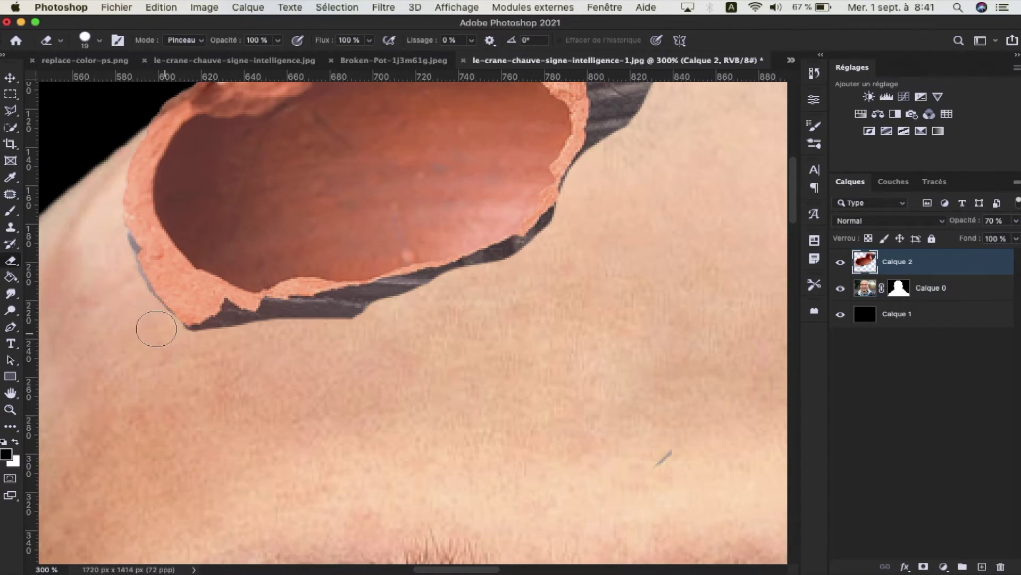
pyautogui.moveTo(194, 342)
pyautogui.mouseDown()
pyautogui.moveTo(217, 338)
pyautogui.moveTo(225, 323)
pyautogui.mouseUp()
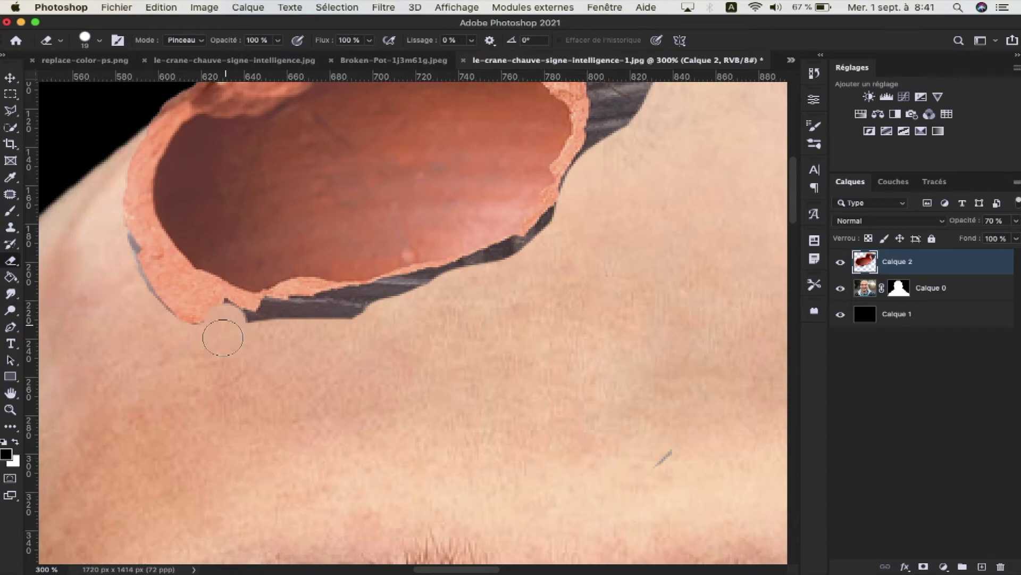
pyautogui.press('super+z')
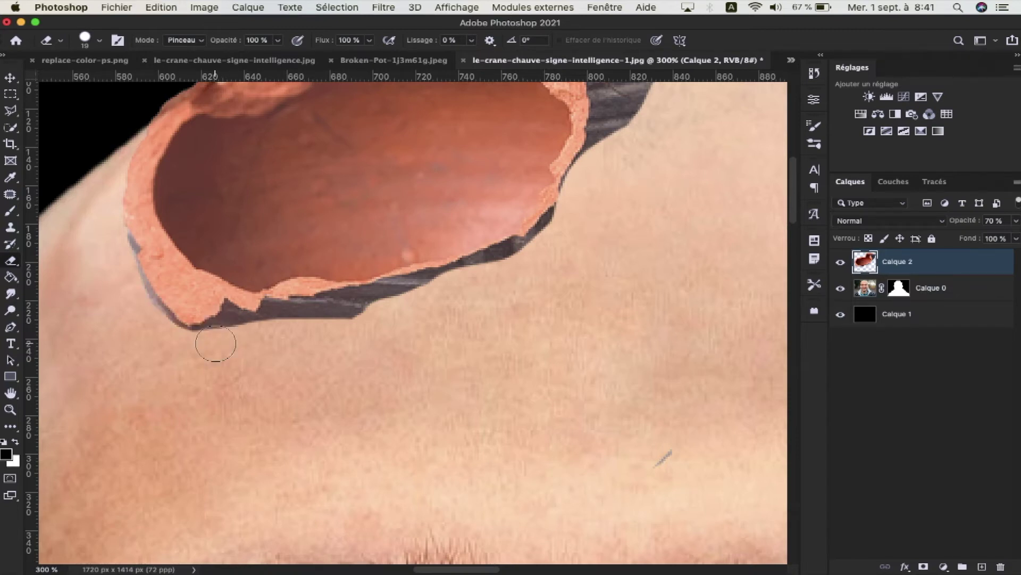
pyautogui.moveTo(222, 337)
pyautogui.mouseDown()
pyautogui.moveTo(178, 337)
pyautogui.moveTo(152, 319)
pyautogui.moveTo(107, 230)
pyautogui.moveTo(124, 260)
pyautogui.mouseUp()
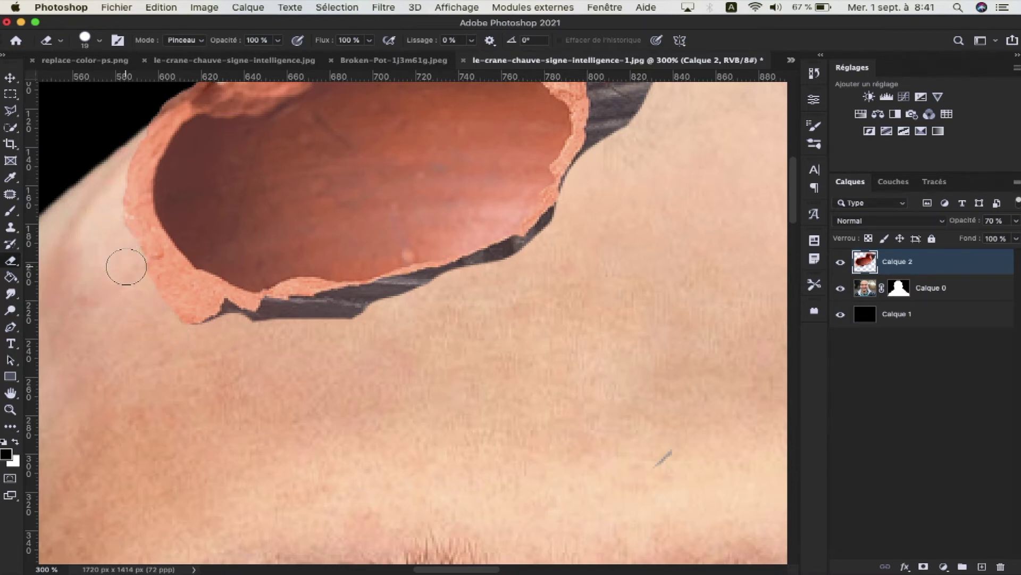
pyautogui.scroll(2, 126, 267)
pyautogui.scroll(2, 126, 264)
pyautogui.scroll(2, 127, 260)
pyautogui.scroll(2, 138, 253)
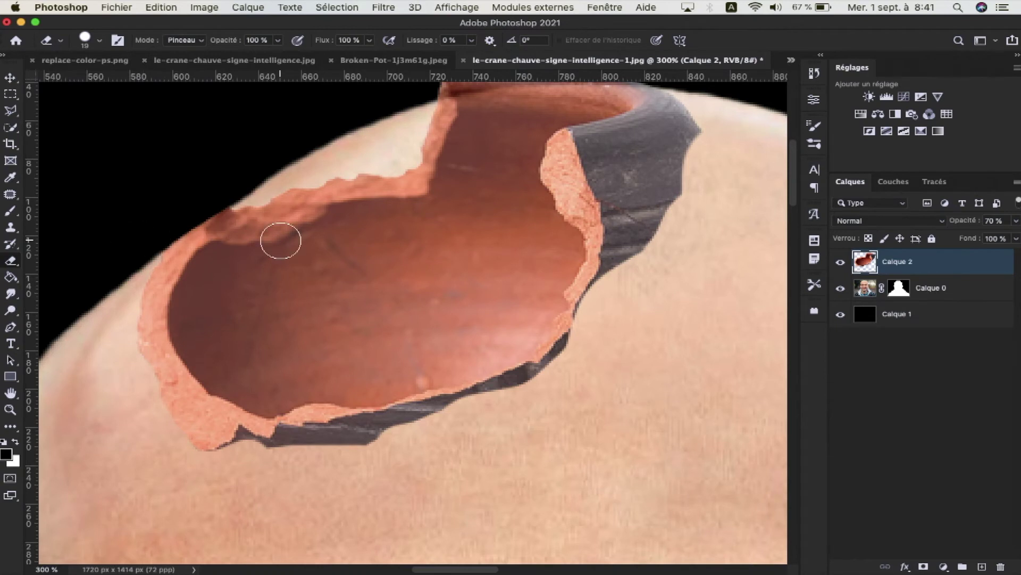
pyautogui.scroll(3, 280, 240)
pyautogui.hscroll(5, 281, 240)
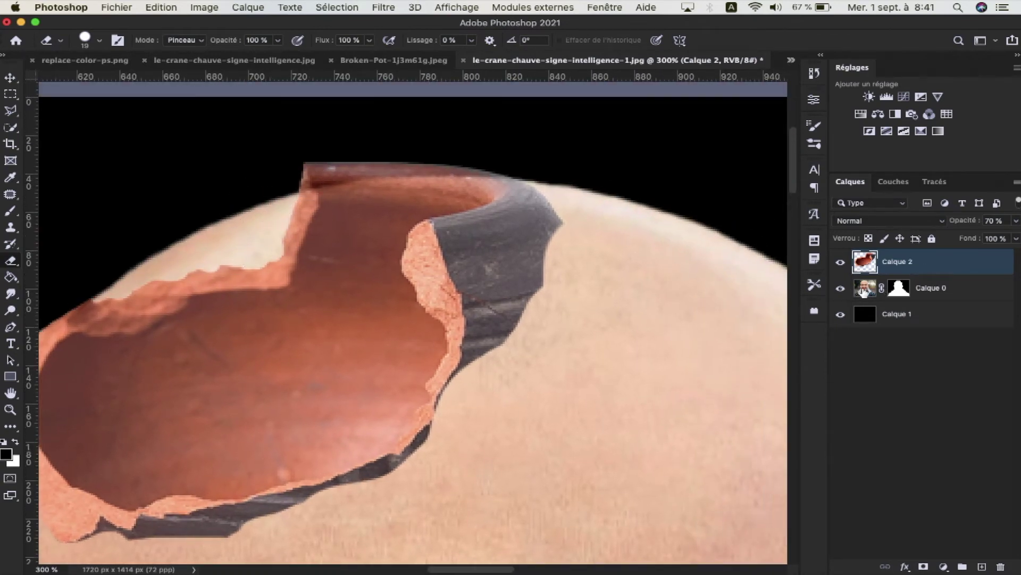
# Try erasing scalp along the pot edge on Calque 0, undo it, and reorder Calque 2 below Calque 0
pyautogui.click(863, 289)
pyautogui.moveTo(226, 231)
pyautogui.mouseDown()
pyautogui.moveTo(277, 187)
pyautogui.moveTo(296, 210)
pyautogui.moveTo(237, 255)
pyautogui.moveTo(294, 248)
pyautogui.moveTo(250, 230)
pyautogui.moveTo(263, 232)
pyautogui.mouseUp()
pyautogui.hotkey('ctrl', 'z')
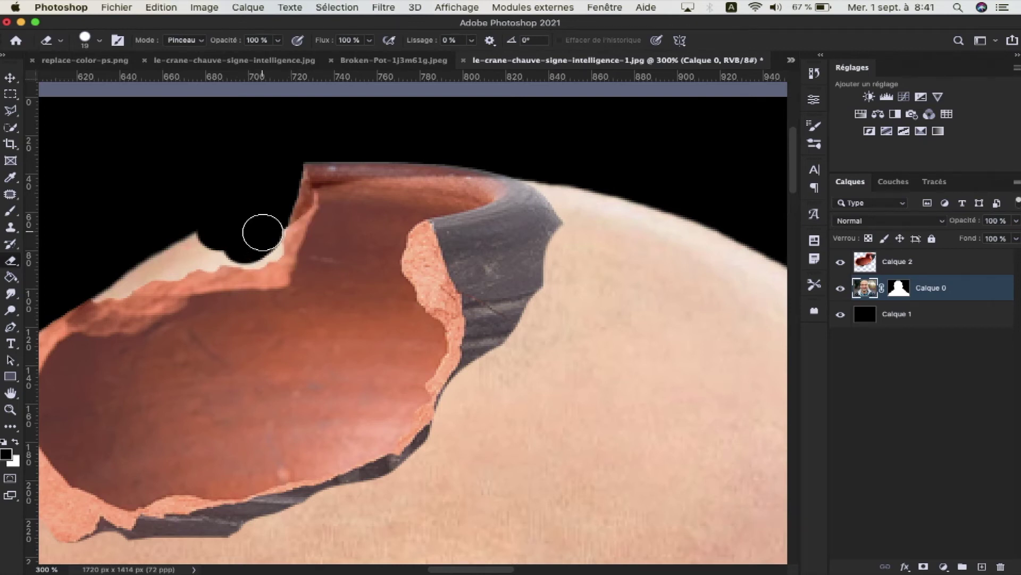
pyautogui.moveTo(916, 263)
pyautogui.mouseDown()
pyautogui.moveTo(917, 306)
pyautogui.moveTo(916, 262)
pyautogui.mouseUp()
pyautogui.hscroll(-1, 294, 214)
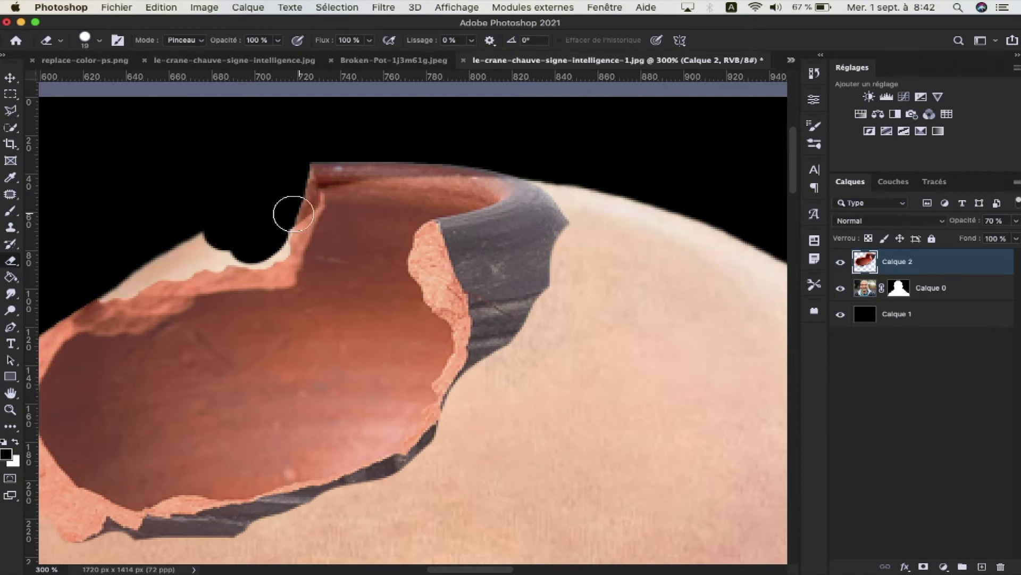
pyautogui.hscroll(-5, 294, 214)
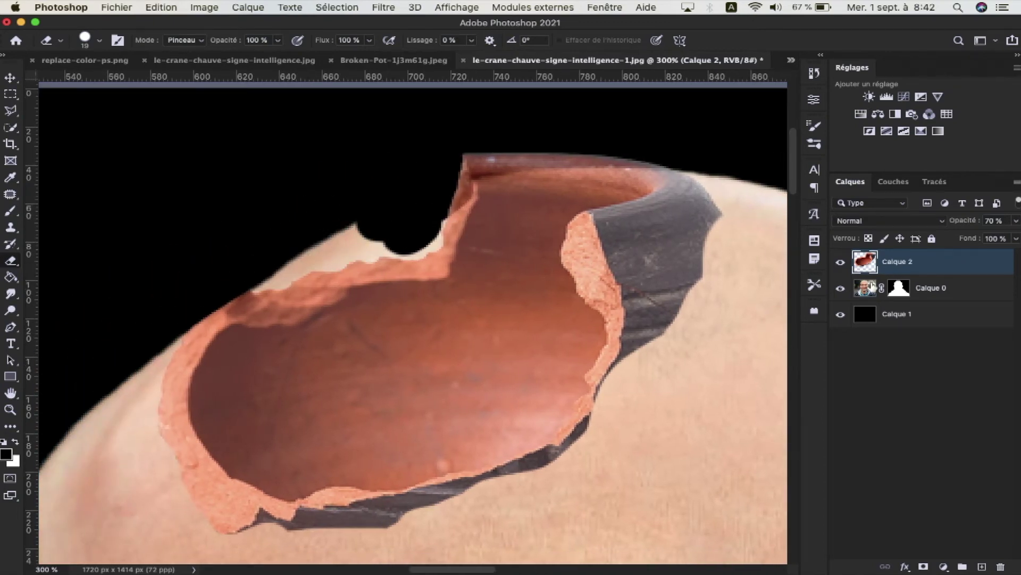
# On Calque 0, erase the beige scalp bump in the pot's notch and trim scalp along its left edge
pyautogui.click(866, 288)
pyautogui.moveTo(343, 255); pyautogui.dragTo(365, 252)
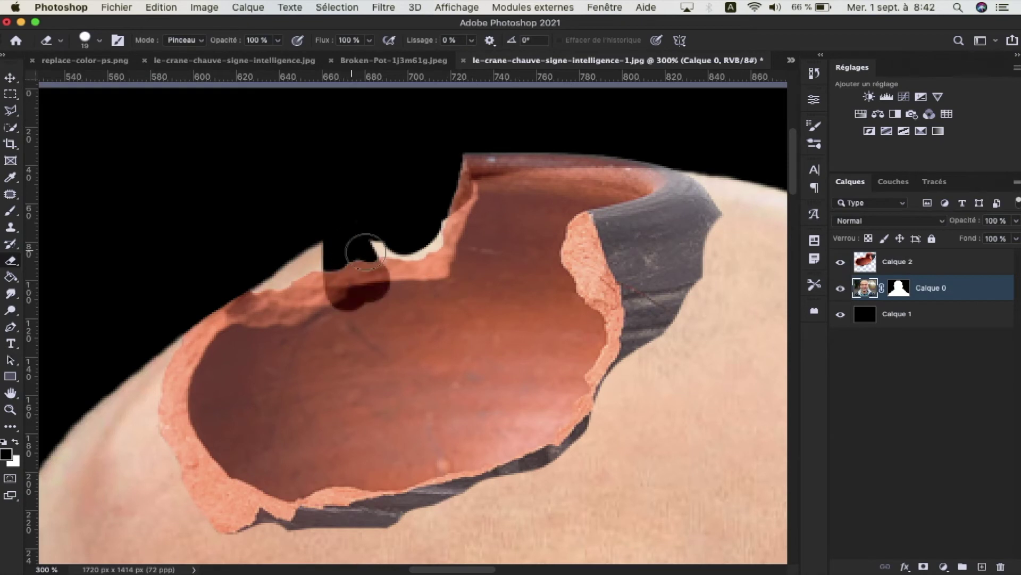
pyautogui.press('super+z')
pyautogui.moveTo(359, 228)
pyautogui.mouseDown()
pyautogui.moveTo(257, 274)
pyautogui.moveTo(301, 253)
pyautogui.moveTo(422, 230)
pyautogui.mouseUp()
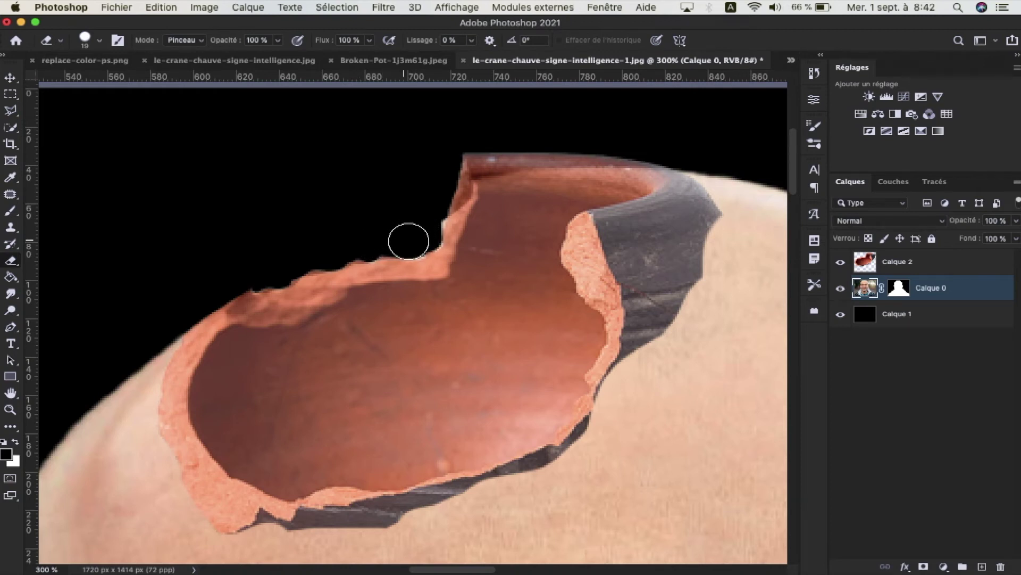
pyautogui.moveTo(425, 227)
pyautogui.mouseDown()
pyautogui.moveTo(433, 194)
pyautogui.moveTo(450, 185)
pyautogui.mouseUp()
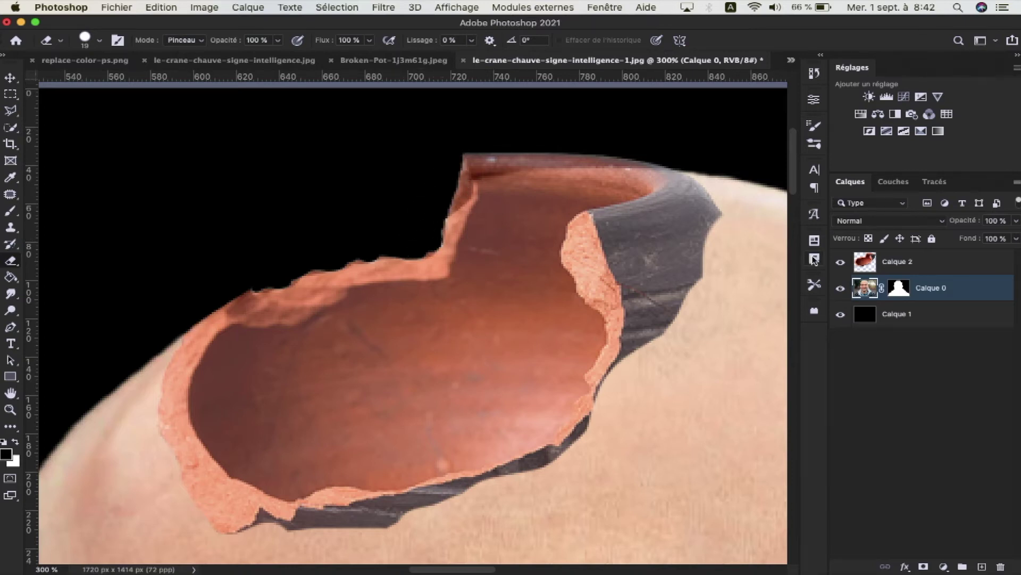
# On Calque 2, erase the pot's dark top rim and its right end against the scalp
pyautogui.click(870, 264)
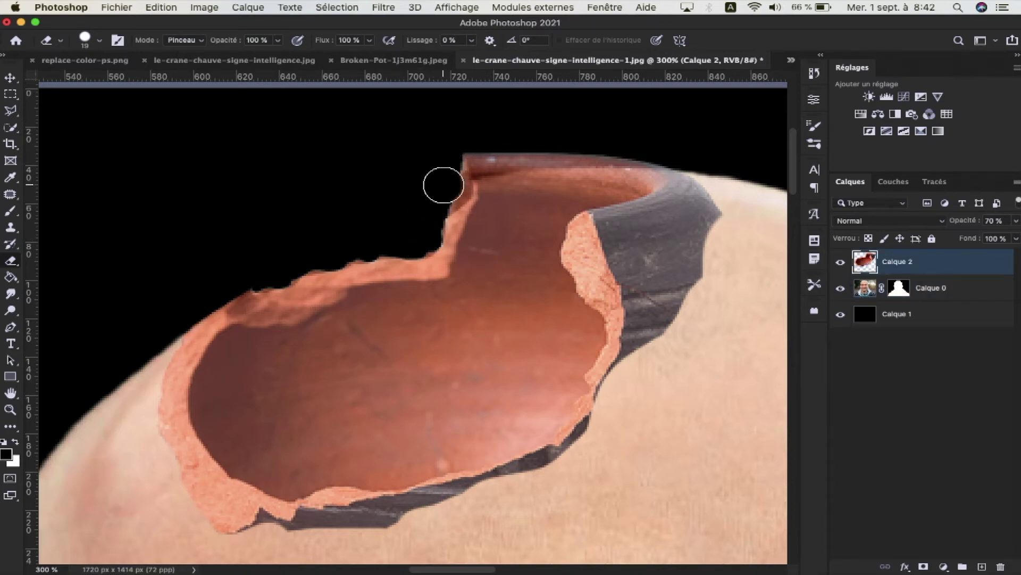
pyautogui.moveTo(453, 170)
pyautogui.mouseDown()
pyautogui.moveTo(534, 151)
pyautogui.moveTo(686, 149)
pyautogui.mouseUp()
pyautogui.hscroll(5, 686, 149)
pyautogui.scroll(-2, 687, 148)
pyautogui.moveTo(588, 159)
pyautogui.mouseDown()
pyautogui.moveTo(570, 160)
pyautogui.moveTo(558, 175)
pyautogui.moveTo(569, 179)
pyautogui.moveTo(582, 143)
pyautogui.moveTo(520, 249)
pyautogui.moveTo(520, 295)
pyautogui.moveTo(515, 258)
pyautogui.moveTo(497, 326)
pyautogui.moveTo(452, 401)
pyautogui.moveTo(369, 430)
pyautogui.moveTo(468, 392)
pyautogui.moveTo(486, 319)
pyautogui.moveTo(460, 386)
pyautogui.moveTo(518, 255)
pyautogui.moveTo(484, 178)
pyautogui.moveTo(495, 202)
pyautogui.moveTo(550, 164)
pyautogui.moveTo(529, 197)
pyautogui.moveTo(566, 137)
pyautogui.moveTo(547, 107)
pyautogui.moveTo(530, 100)
pyautogui.moveTo(550, 129)
pyautogui.moveTo(543, 151)
pyautogui.moveTo(526, 167)
pyautogui.moveTo(493, 171)
pyautogui.moveTo(530, 164)
pyautogui.moveTo(483, 173)
pyautogui.moveTo(532, 159)
pyautogui.moveTo(486, 171)
pyautogui.moveTo(540, 150)
pyautogui.moveTo(547, 131)
pyautogui.mouseUp()
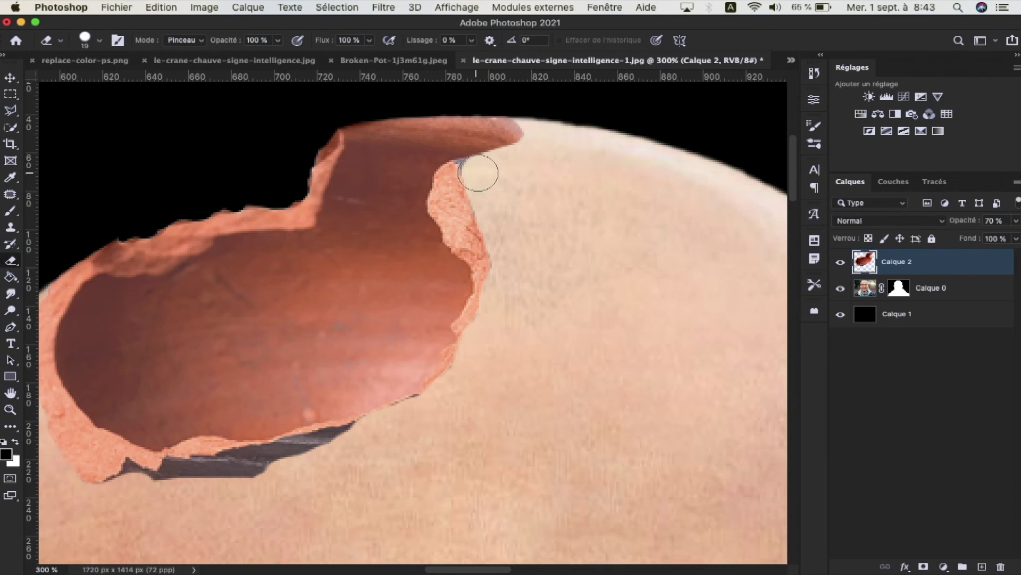
# Reduce the eraser brush size and erase a small spot at the pot's edge tip
pyautogui.rightClick(501, 170)
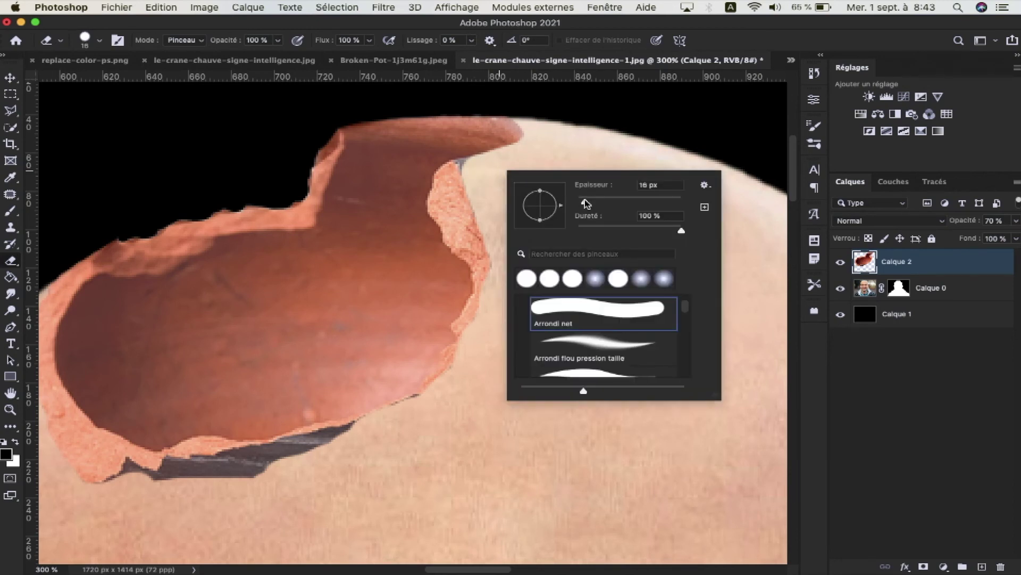
pyautogui.moveTo(584, 203); pyautogui.dragTo(582, 202)
pyautogui.press('Return')
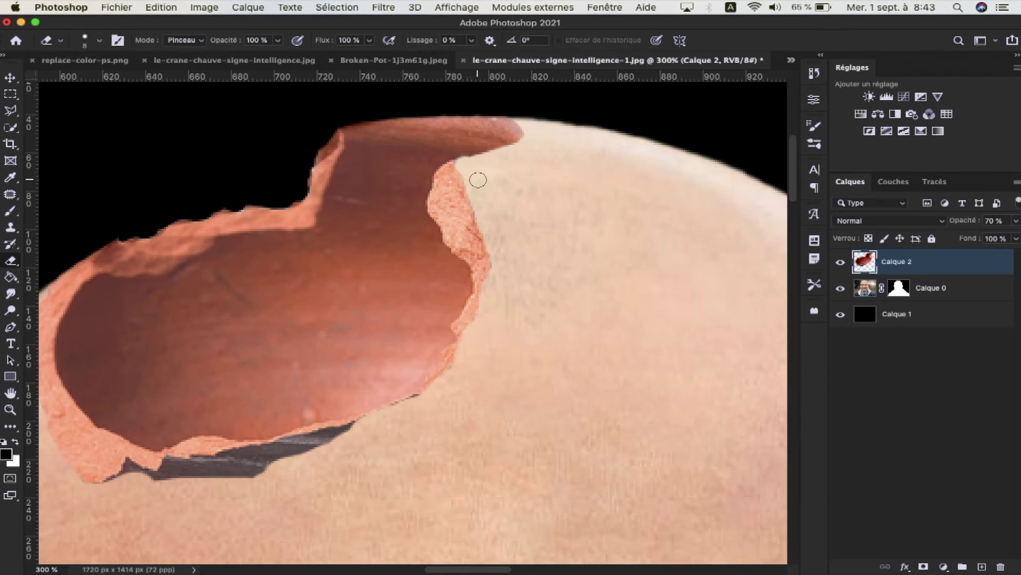
pyautogui.click(459, 164)
pyautogui.scroll(-5, 488, 182)
pyautogui.hscroll(-5, 488, 181)
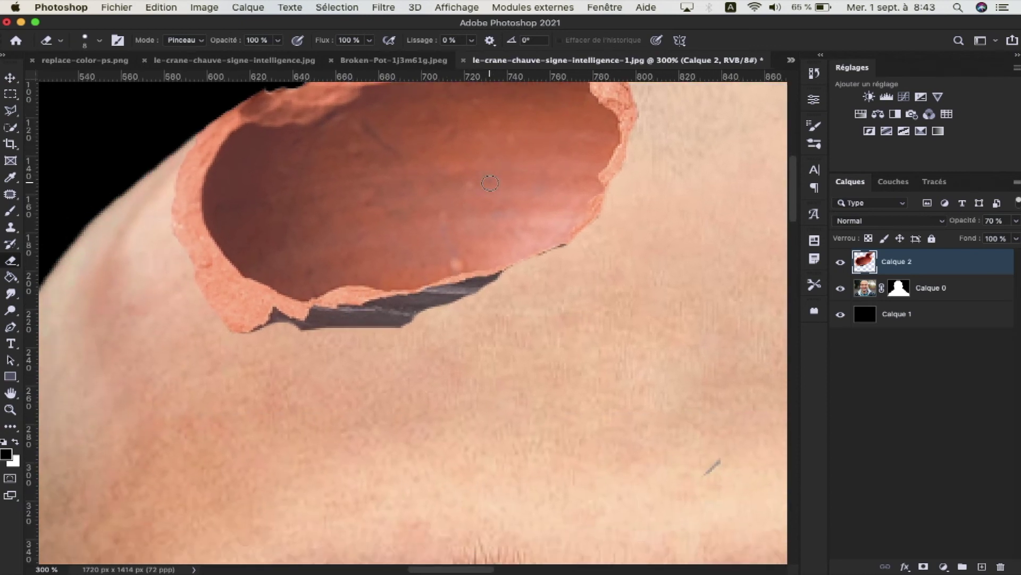
# Erase the dark grey strip along the pot's lower edge above the forehead
pyautogui.moveTo(525, 305); pyautogui.dragTo(425, 310)
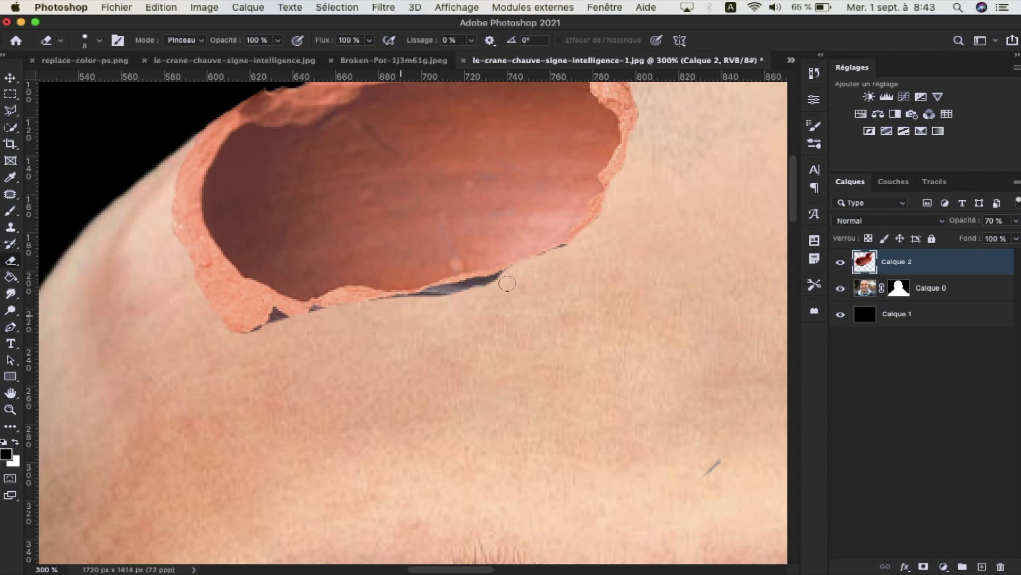
pyautogui.moveTo(513, 278); pyautogui.dragTo(425, 305)
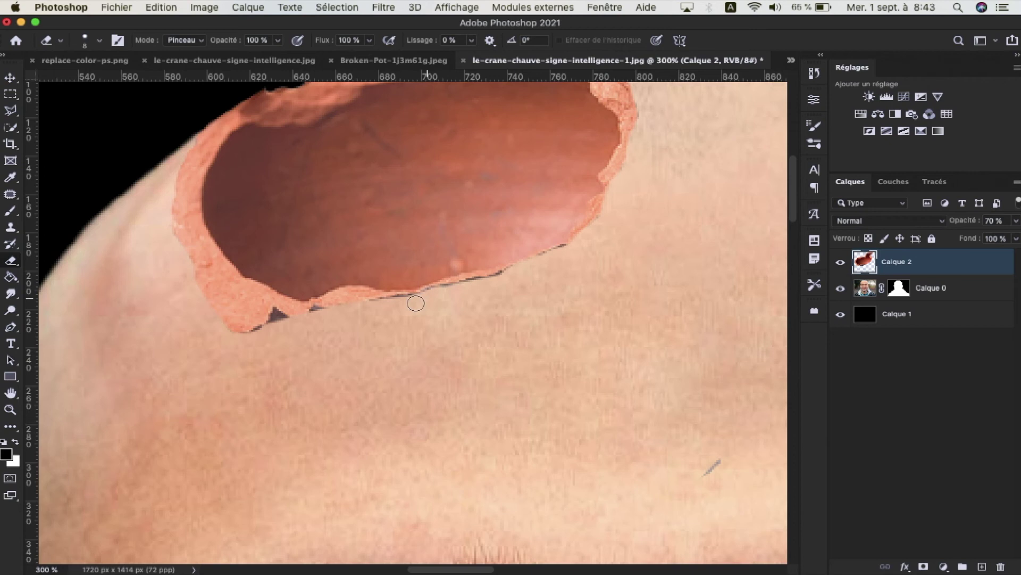
pyautogui.moveTo(417, 298); pyautogui.dragTo(520, 274)
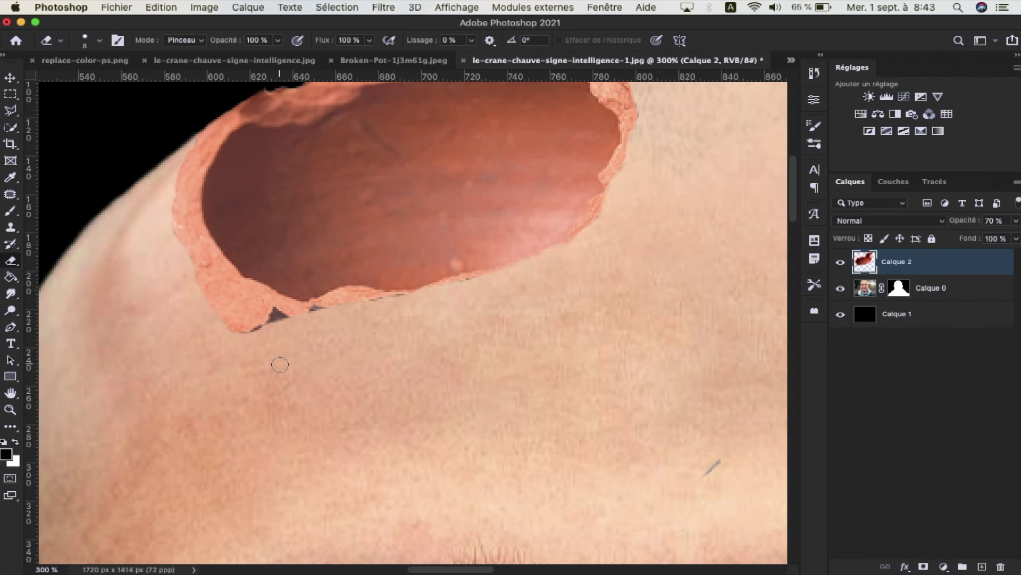
pyautogui.hscroll(-3, 276, 362)
pyautogui.scroll(-1, 277, 361)
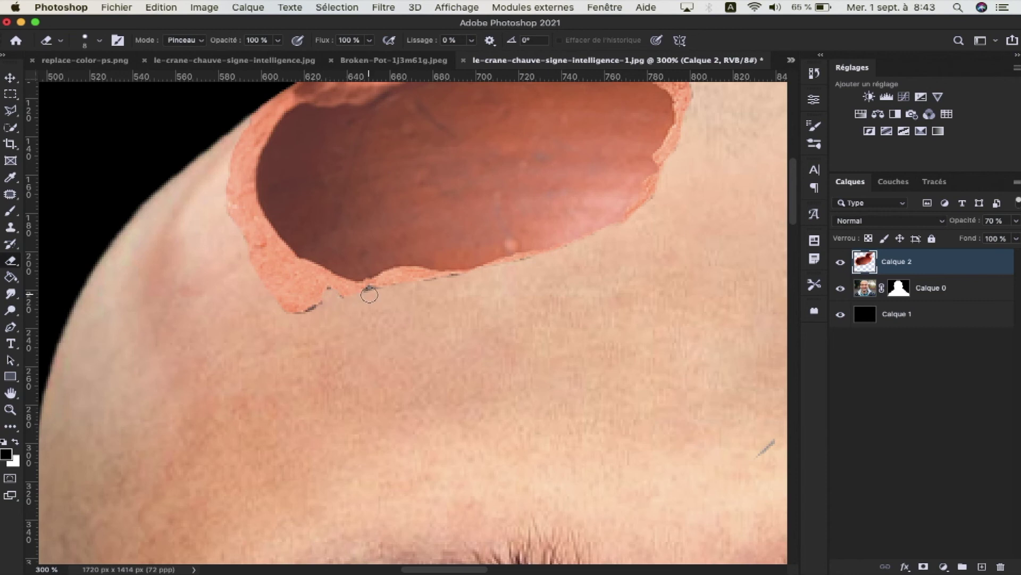
pyautogui.moveTo(450, 285); pyautogui.dragTo(432, 283)
pyautogui.hscroll(-1, 415, 348)
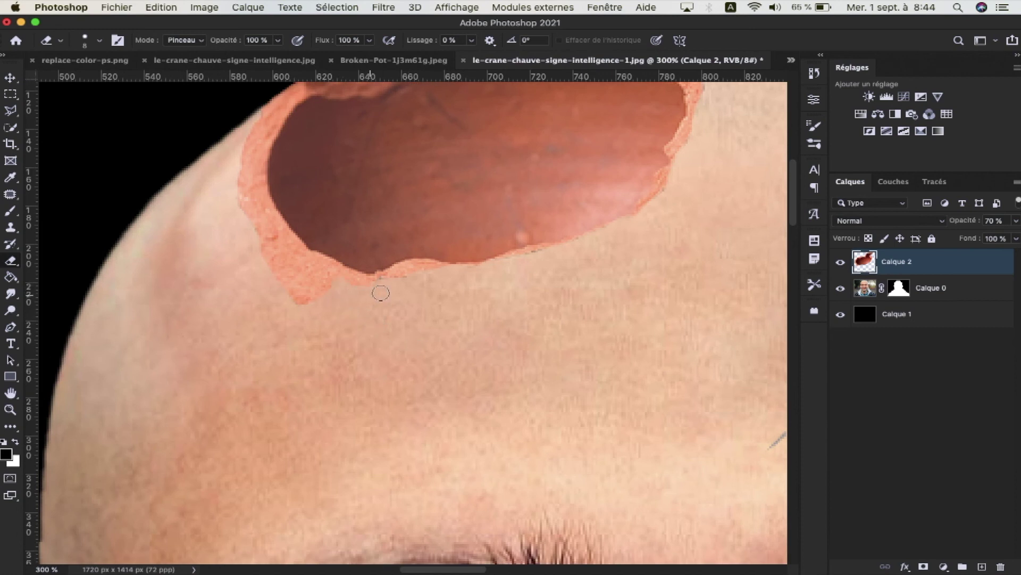
# Zoom out to fit the whole image and raise Calque 2's opacity from 70% to 100%
pyautogui.hotkey('ctrl', '-')
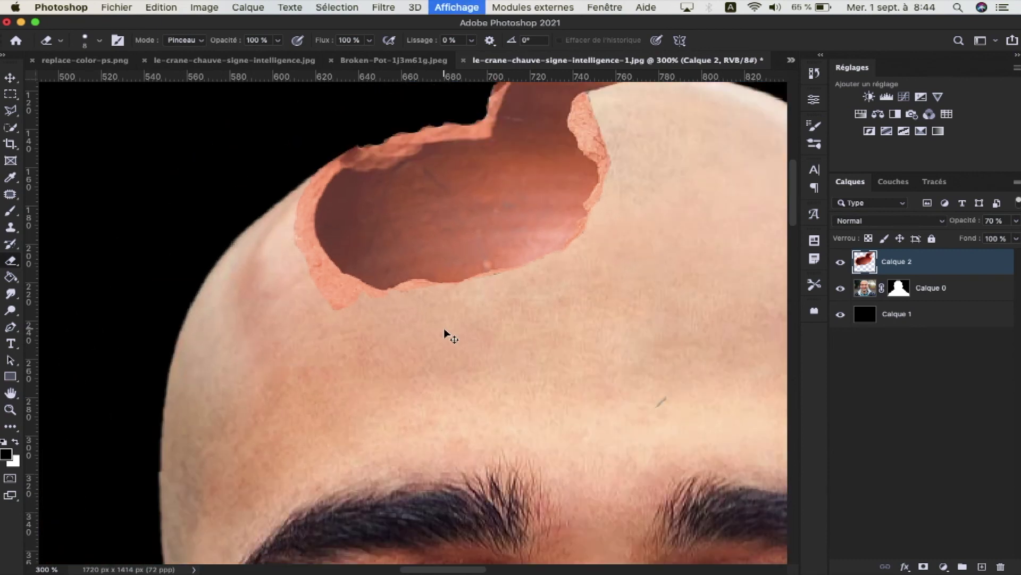
pyautogui.hotkey('ctrl', '-')
pyautogui.hotkey('ctrl', '-')
pyautogui.hscroll(3, 411, 315)
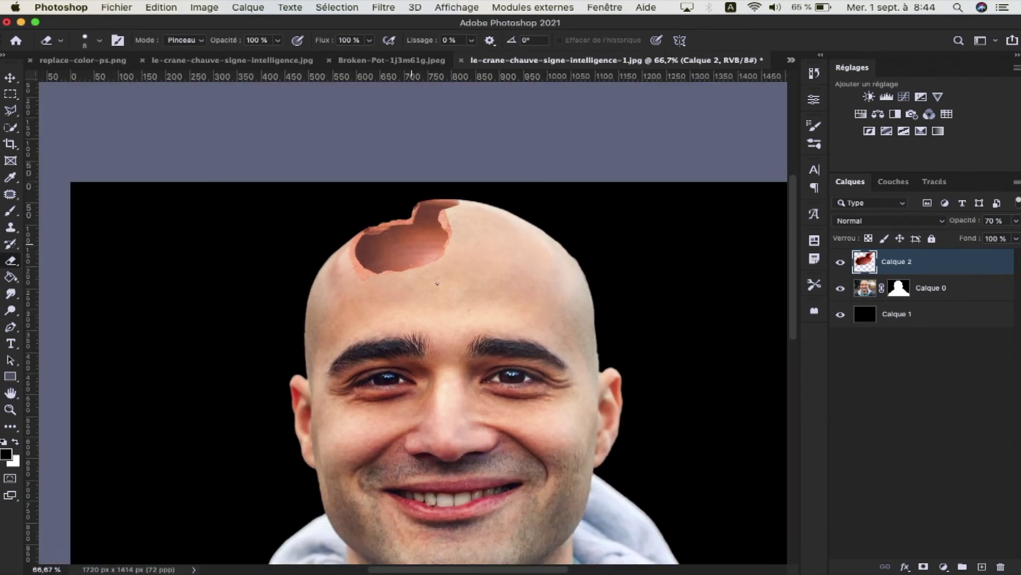
pyautogui.scroll(-5, 425, 303)
pyautogui.hotkey('ctrl', '-')
pyautogui.hotkey('ctrl', '-')
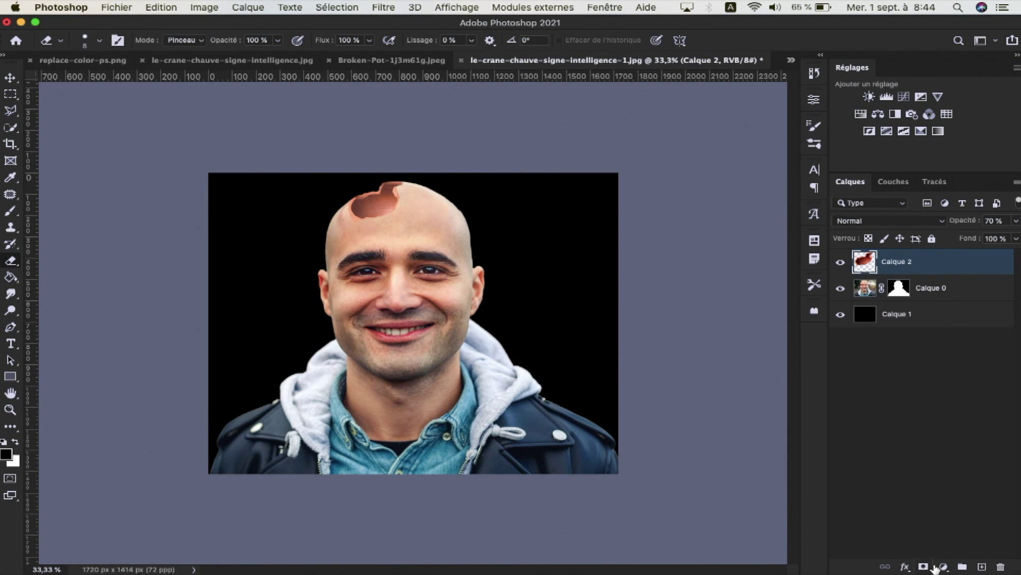
pyautogui.click(1016, 221)
pyautogui.moveTo(995, 238); pyautogui.dragTo(1015, 237)
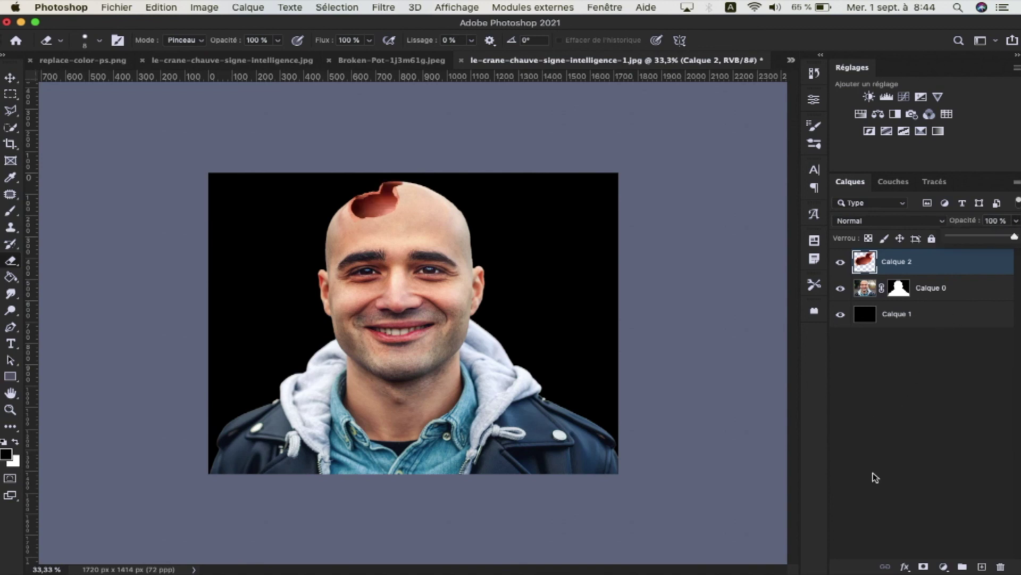
# Clip a Luminosité/Contraste adjustment to pot layer Calque 2 and set Luminosité to 26
pyautogui.click(944, 567)
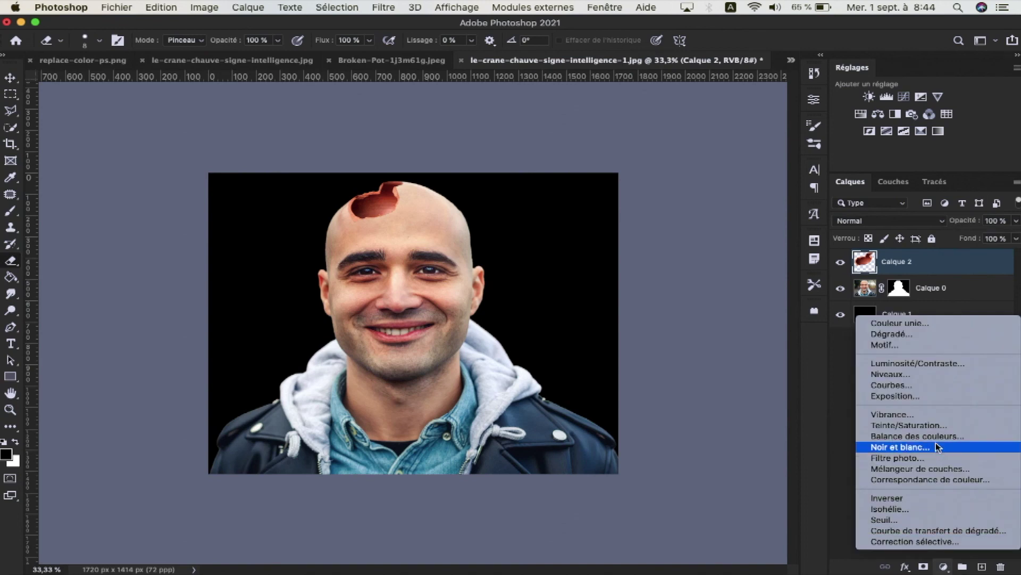
pyautogui.click(923, 363)
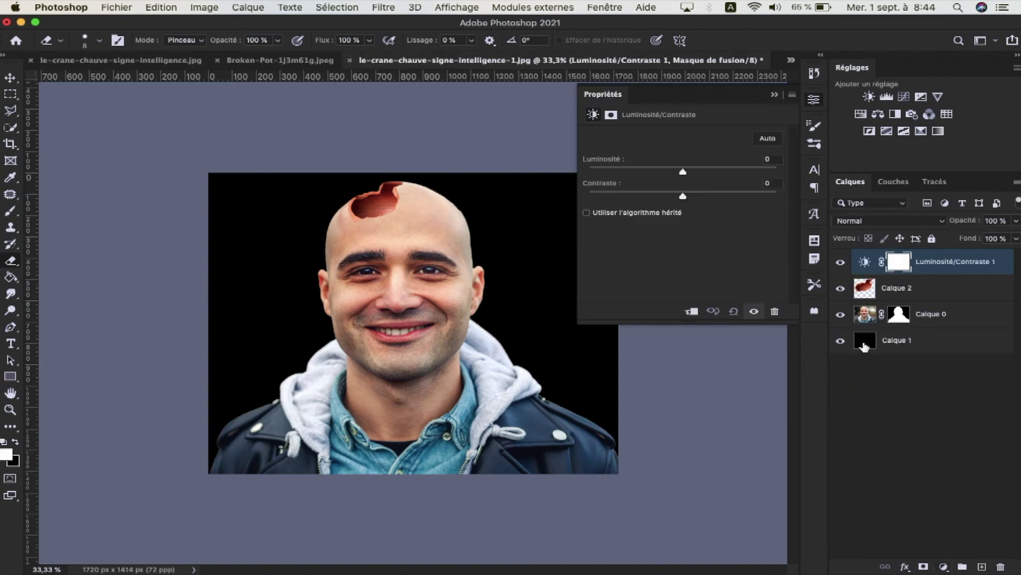
pyautogui.click(692, 311)
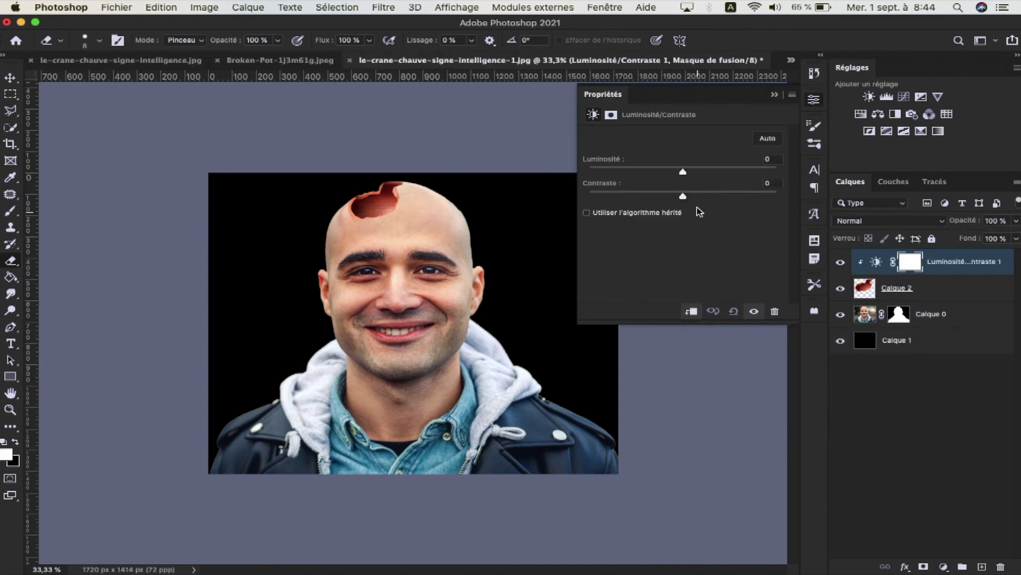
pyautogui.moveTo(684, 174)
pyautogui.mouseDown()
pyautogui.moveTo(723, 175)
pyautogui.moveTo(610, 198)
pyautogui.moveTo(770, 198)
pyautogui.moveTo(705, 197)
pyautogui.moveTo(627, 173)
pyautogui.moveTo(767, 174)
pyautogui.moveTo(678, 168)
pyautogui.moveTo(678, 197)
pyautogui.moveTo(573, 189)
pyautogui.mouseUp()
pyautogui.moveTo(685, 174)
pyautogui.mouseDown()
pyautogui.moveTo(649, 168)
pyautogui.moveTo(702, 172)
pyautogui.mouseUp()
pyautogui.click(774, 97)
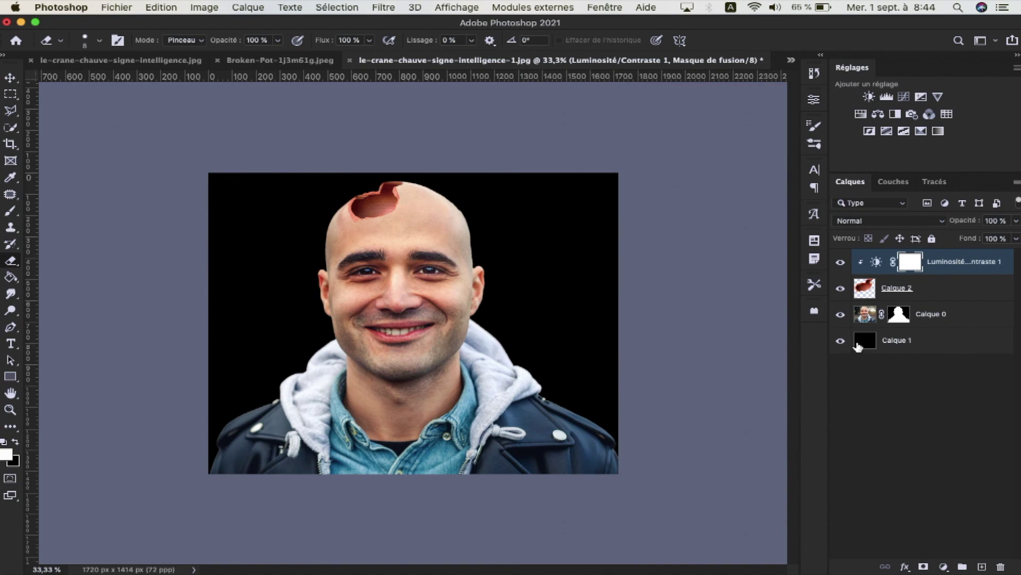